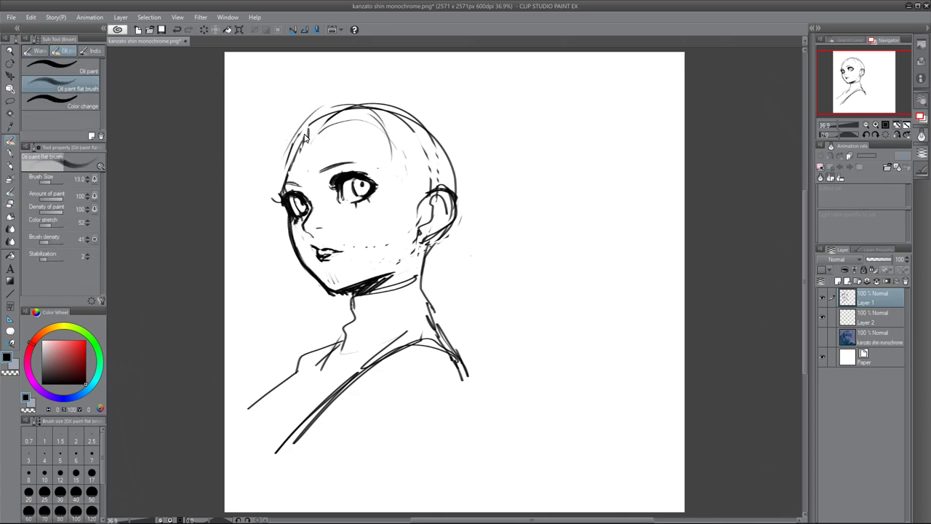
Sketch the girl's bangs, crown, hair bow and long ponytail, and hatch the shadow under her jaw
drag(368, 109, 326, 171)
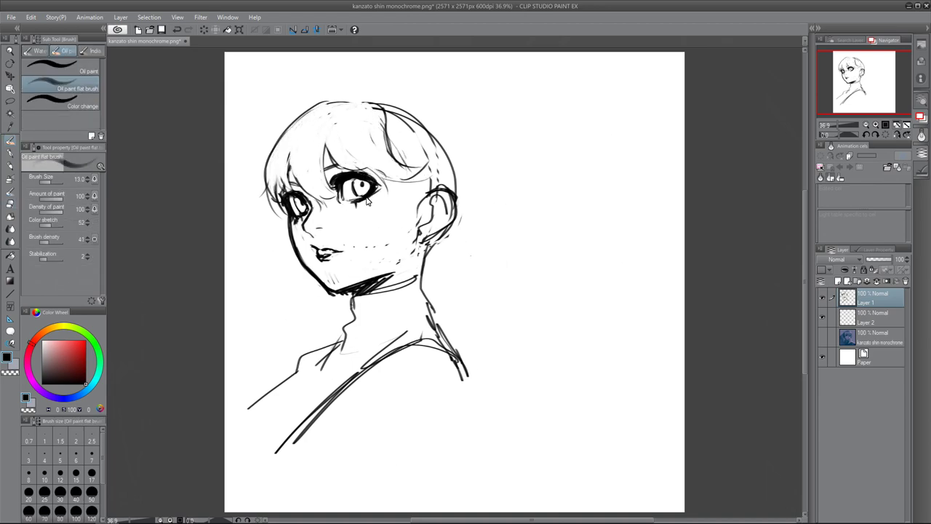
mouse_move(374, 105)
mouse_down()
mouse_move(502, 171)
mouse_move(480, 264)
mouse_move(364, 306)
mouse_up()
drag(342, 138, 386, 167)
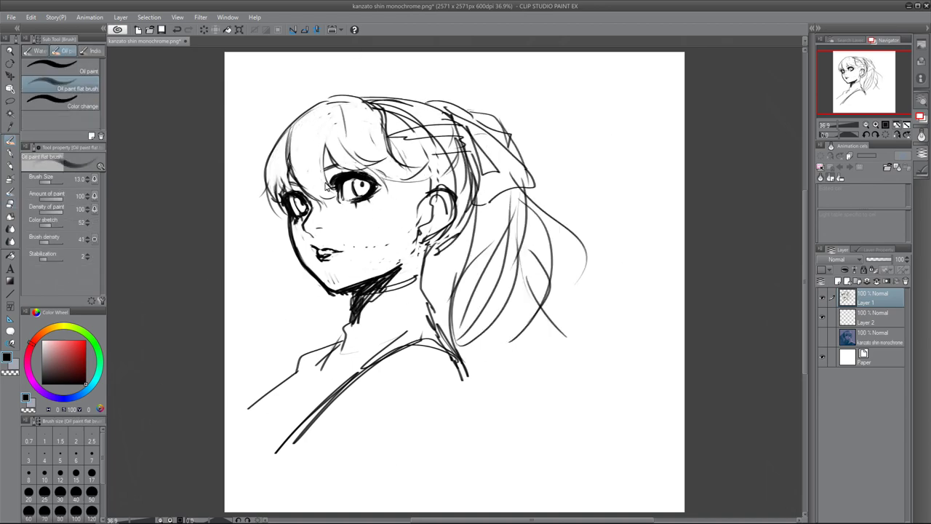
drag(466, 131, 437, 248)
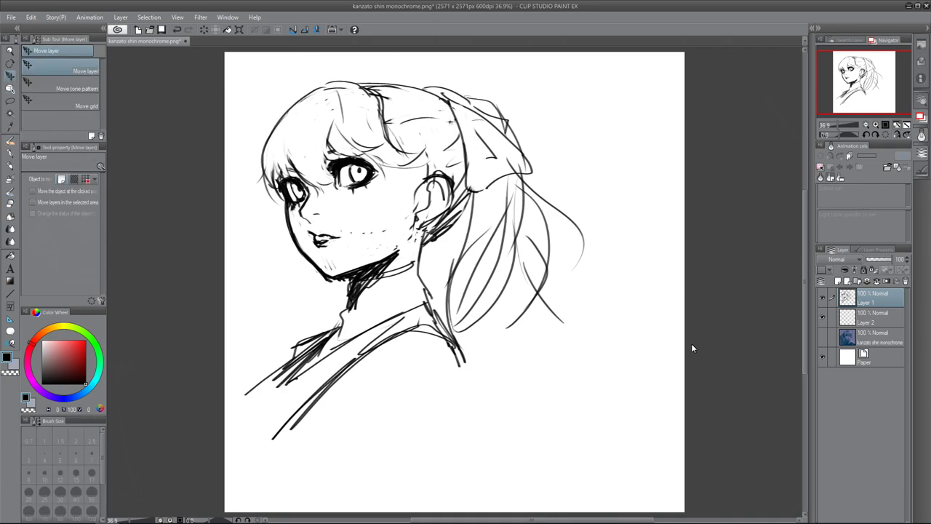
drag(553, 240, 579, 315)
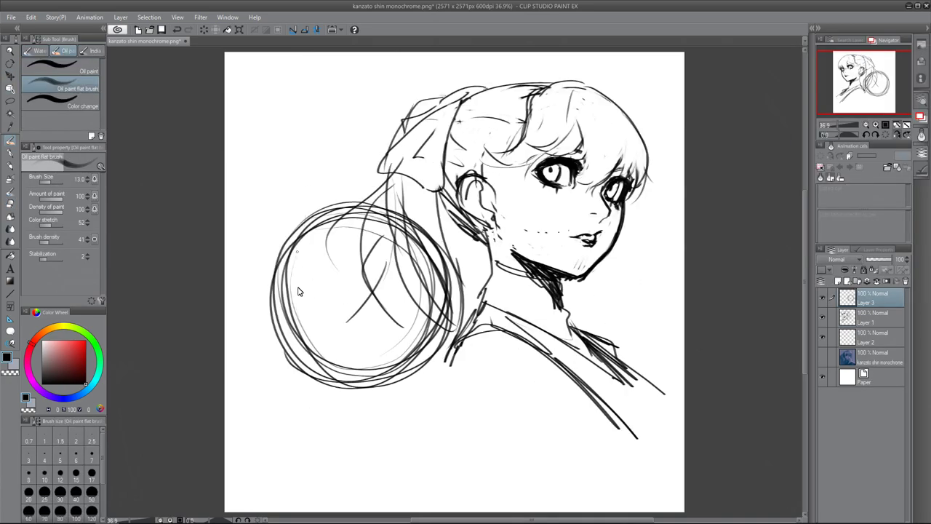
mouse_move(302, 291)
mouse_down()
mouse_move(338, 430)
mouse_move(323, 331)
mouse_move(342, 335)
mouse_move(276, 342)
mouse_move(315, 227)
mouse_up()
key(e)
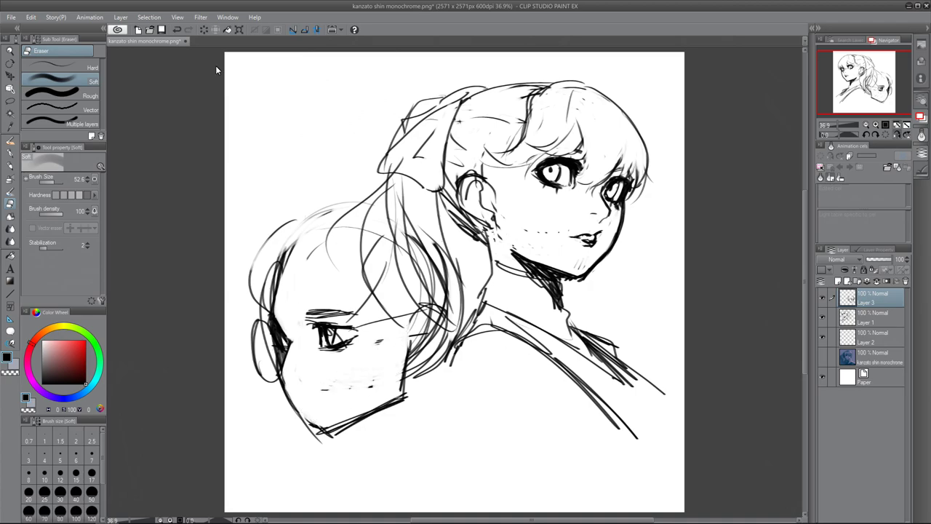
Rough out a second head overlapping the girl's ponytail, with a skull circle, eye, mouth, ear and jawline
key(b)
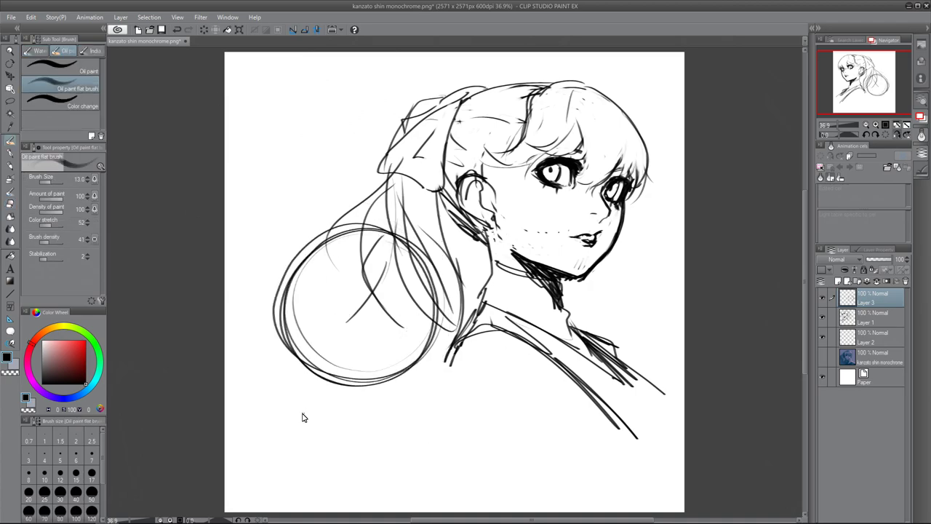
drag(301, 415, 285, 313)
mouse_move(334, 331)
mouse_down()
mouse_move(290, 355)
mouse_move(357, 348)
mouse_move(393, 313)
mouse_up()
mouse_move(567, 320)
mouse_down()
mouse_move(644, 339)
mouse_move(538, 357)
mouse_up()
key(ctrl+z)
key(ctrl+z)
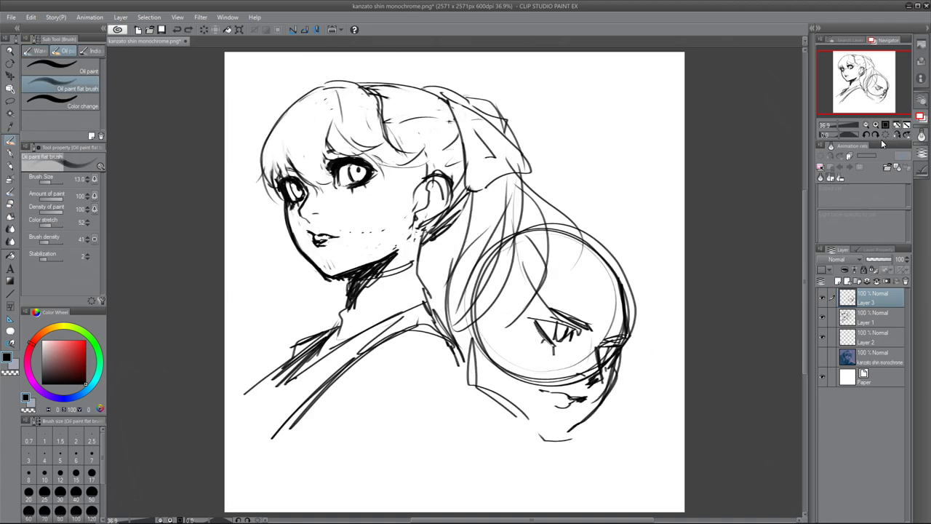
Erase the second head's stray construction lines and fade the girl's sketch layer to 17% opacity
key(e)
key(h)
key(h)
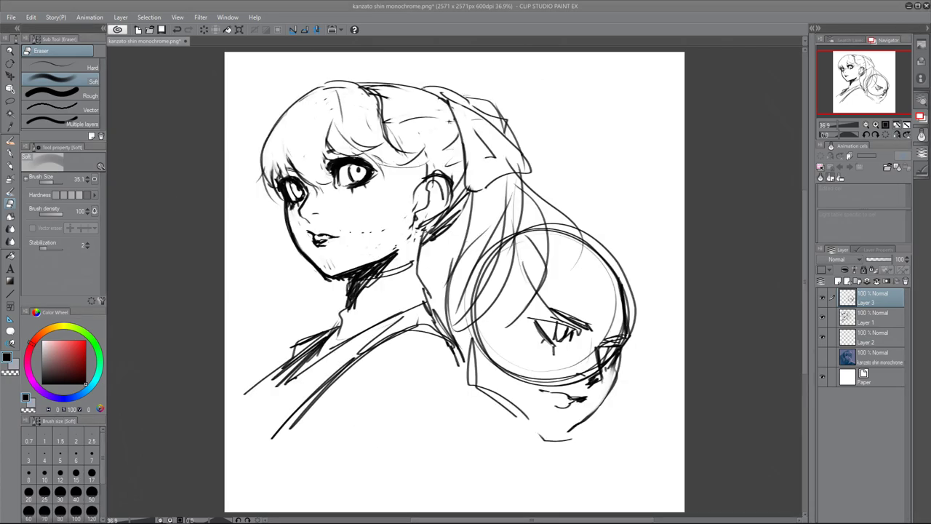
drag(551, 260, 509, 320)
drag(524, 367, 612, 276)
key(h)
key(b)
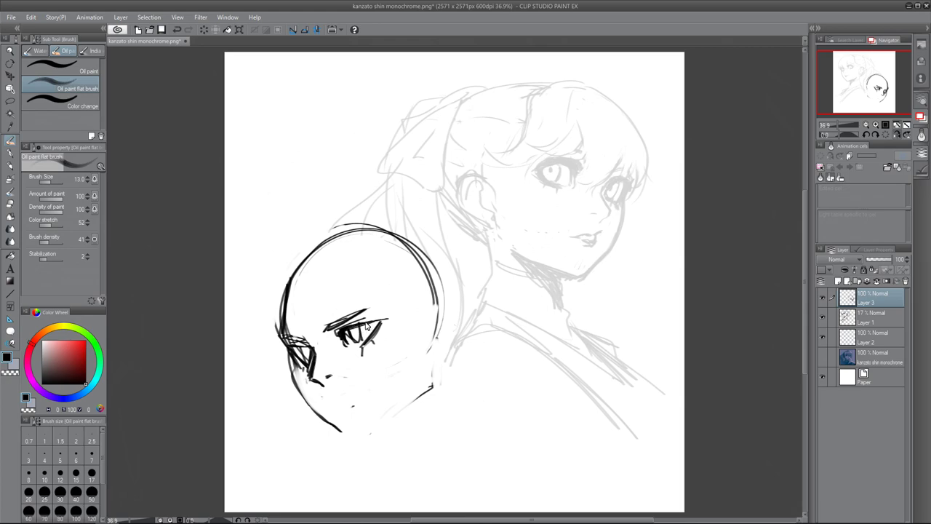
Draw the second character's iris, firm up the jawline and chin, and add the ear
drag(343, 332, 377, 325)
mouse_move(295, 367)
mouse_down()
mouse_move(342, 434)
mouse_move(432, 385)
mouse_up()
drag(437, 364, 449, 307)
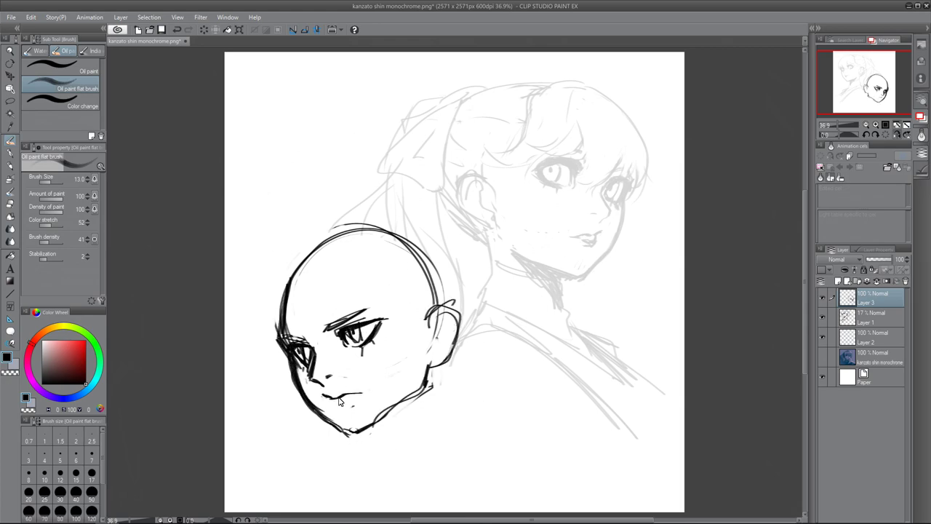
Refine the second character's mouth, eye, nose and jaw contours, erasing loose lines around the lower face
key(h)
drag(550, 395, 579, 401)
key(e)
drag(495, 386, 611, 433)
key(b)
mouse_move(537, 320)
mouse_down()
mouse_move(569, 346)
mouse_move(586, 412)
mouse_up()
key(e)
key(b)
drag(593, 351, 580, 392)
drag(478, 389, 559, 435)
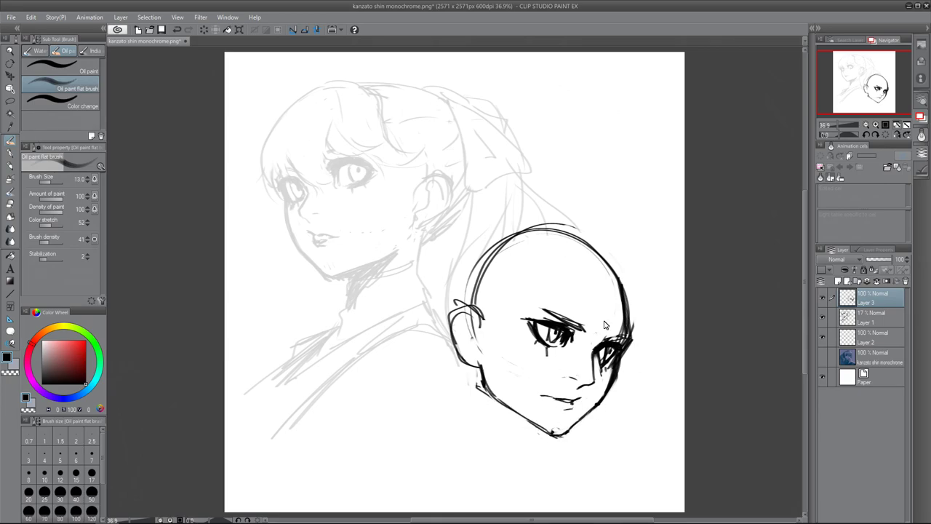
Thicken the second character's eyebrow and draw the neck, collar and shoulders with shading under the chin
drag(542, 314, 586, 331)
drag(460, 305, 633, 271)
drag(477, 371, 457, 462)
mouse_move(479, 393)
mouse_down()
mouse_move(531, 486)
mouse_move(574, 488)
mouse_up()
drag(466, 430, 378, 512)
drag(568, 445, 616, 508)
key(h)
key(h)
drag(633, 342, 568, 432)
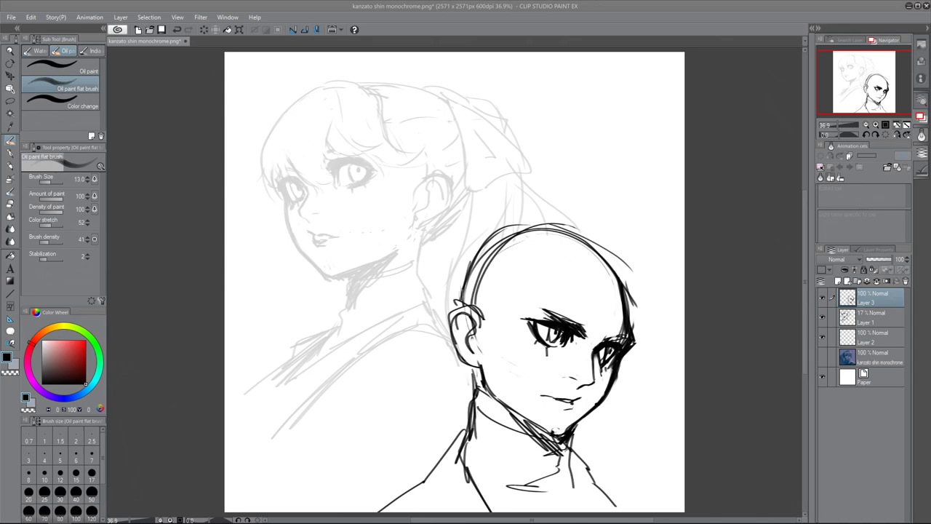
Sketch short messy hair for the second character, with bangs over the forehead and tufts around the ears
drag(592, 304, 586, 324)
drag(473, 219, 456, 287)
drag(630, 258, 647, 335)
drag(521, 217, 427, 279)
drag(611, 245, 655, 346)
drag(452, 276, 432, 356)
drag(495, 281, 435, 343)
drag(473, 309, 493, 366)
mouse_move(560, 276)
mouse_down()
mouse_move(508, 283)
mouse_move(493, 318)
mouse_up()
drag(588, 290, 537, 313)
drag(637, 323, 621, 378)
drag(521, 216, 459, 284)
mouse_move(607, 208)
mouse_down()
mouse_move(649, 274)
mouse_move(572, 429)
mouse_up()
key(ctrl+z)
key(e)
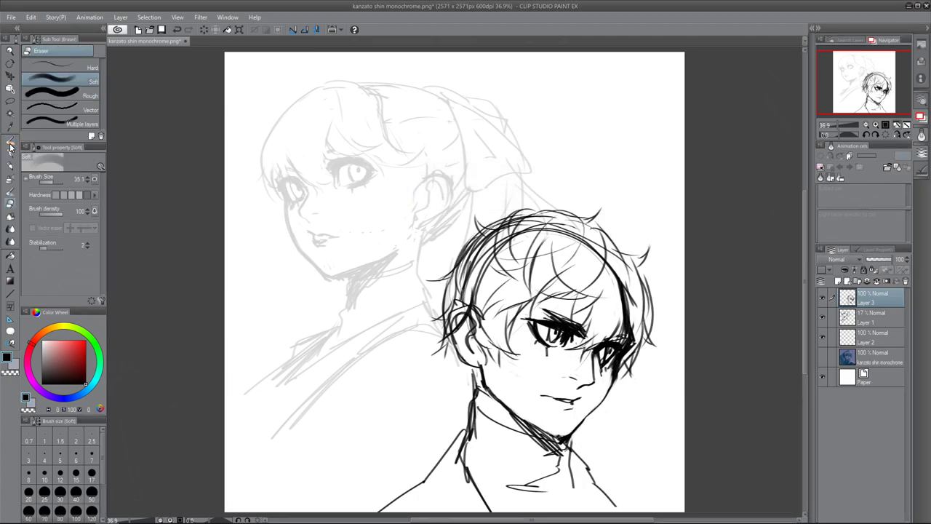
Draw thick-framed glasses with a temple arm over the second character's eyes on a new layer
key(b)
right_click(869, 298)
click(866, 49)
drag(526, 334, 605, 367)
drag(473, 309, 535, 333)
drag(598, 353, 646, 394)
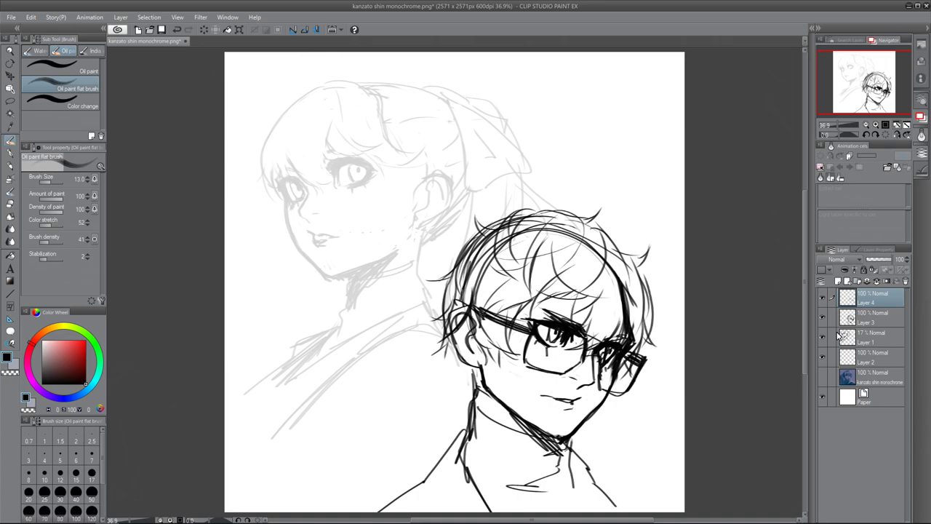
Restore the girl's sketch layer to 100% opacity and rework the second character's hair outline and curls on Layer 3
key(ctrl+minus)
ctrl+click(560, 272)
key(e)
mouse_move(560, 273)
mouse_down()
mouse_move(473, 262)
mouse_move(458, 280)
mouse_up()
key(b)
mouse_move(466, 240)
mouse_down()
mouse_move(582, 291)
mouse_move(510, 284)
mouse_up()
drag(458, 342, 460, 407)
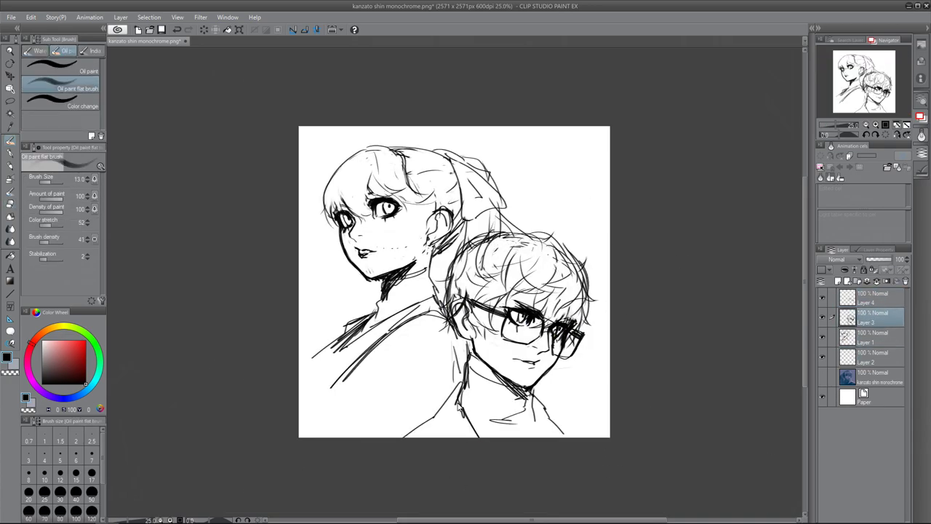
Strengthen the second character's shoulder and collar lines and add strands around the outer hair contour
drag(464, 367, 409, 435)
drag(537, 392, 586, 422)
drag(440, 299, 527, 230)
drag(585, 335, 578, 292)
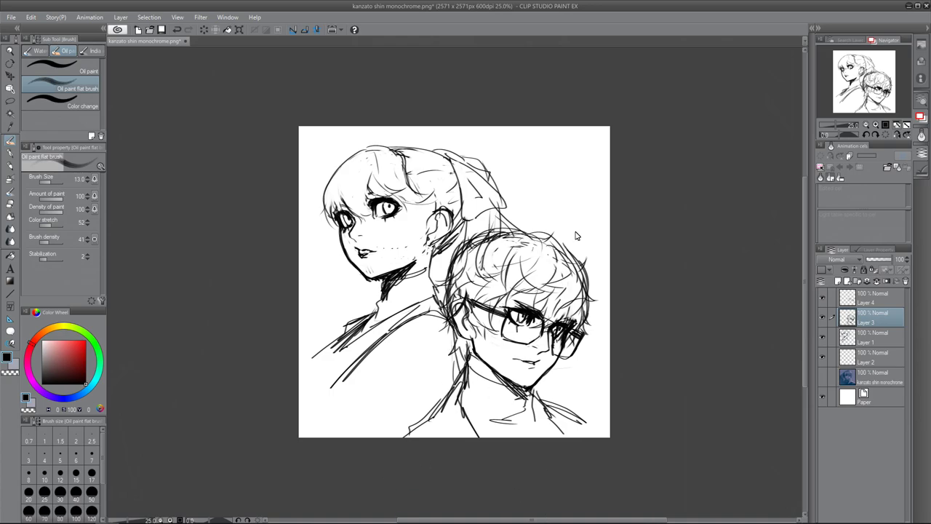
Save the drawing under the new file name "ren and kasumi"
key(ctrl+shift+s)
text(ren and kasumi)
key(Return)
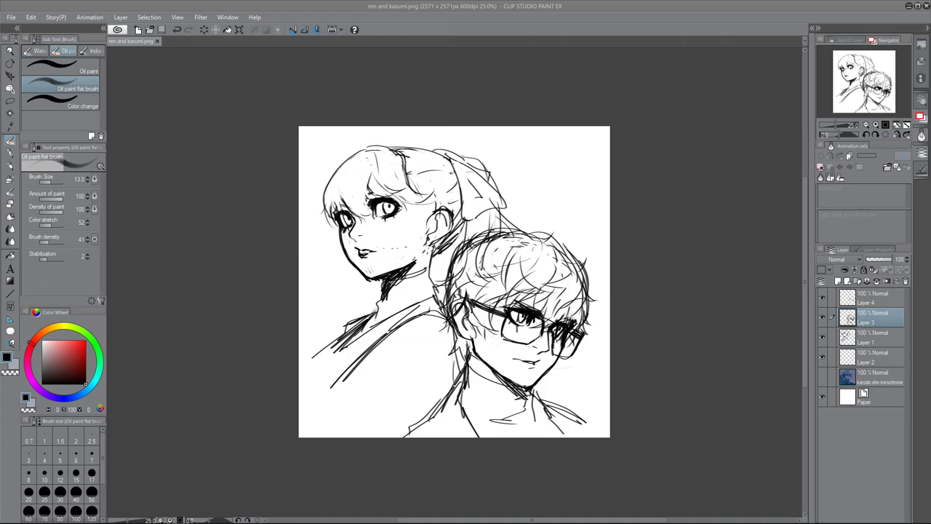
Paint a palette of skin tone, bright red and dark red swatches on the samples layer with the Dense watercolor brush
key(ctrl+v)
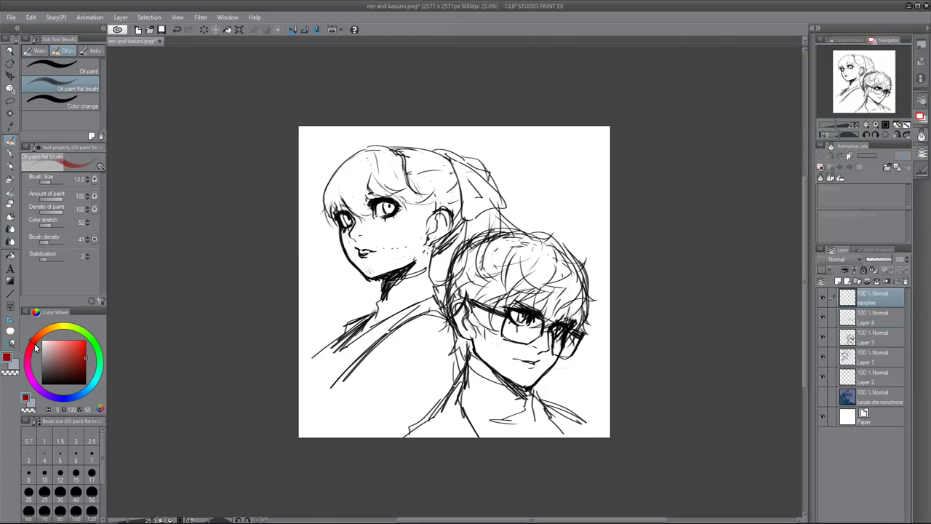
click(35, 50)
mouse_move(553, 160)
mouse_down()
mouse_move(581, 169)
mouse_move(534, 162)
mouse_move(588, 172)
mouse_up()
alt+click(575, 164)
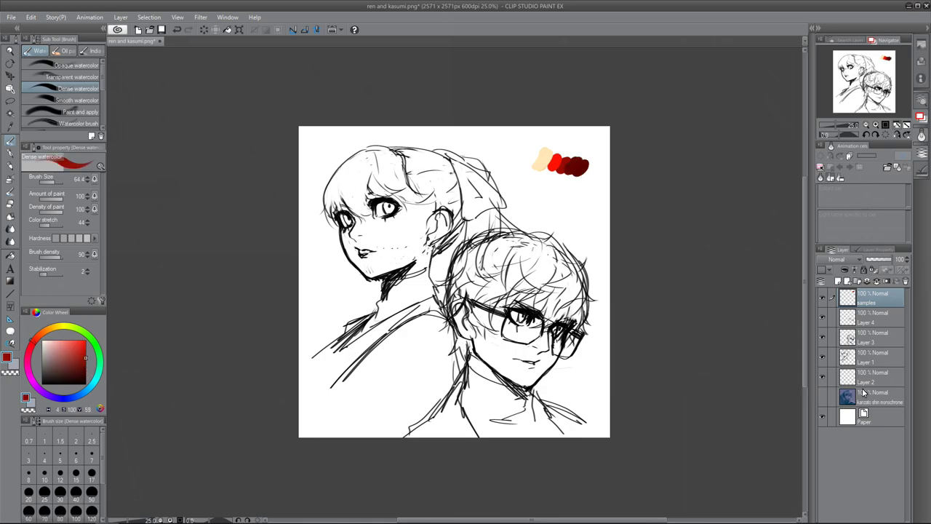
Fill Layer 2 with dark red as the background
click(872, 377)
key(g)
click(677, 419)
Block in flat skin tone on both characters' faces on a new layer beneath the line art
key(ctrl+shift+n)
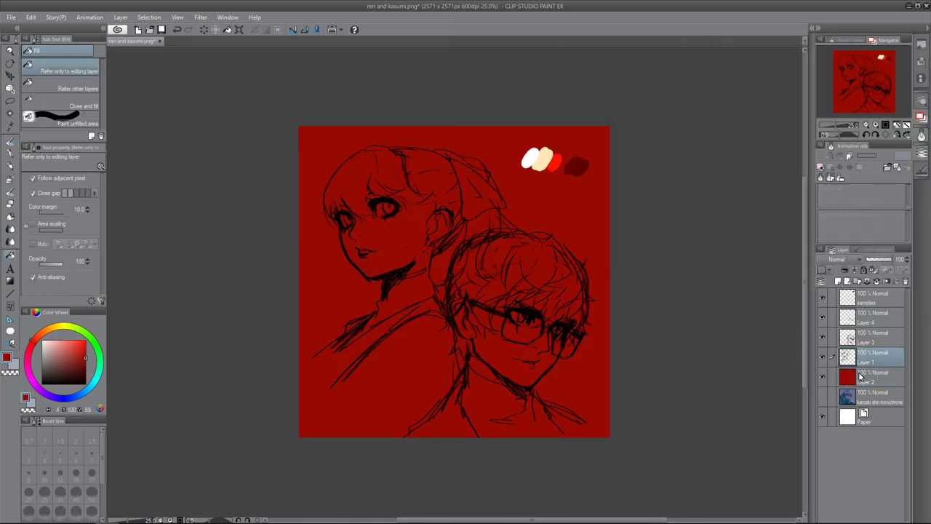
key(b)
alt+click(539, 160)
mouse_move(350, 211)
mouse_down()
mouse_move(415, 181)
mouse_move(444, 269)
mouse_up()
mouse_move(458, 305)
mouse_down()
mouse_move(518, 345)
mouse_move(538, 291)
mouse_up()
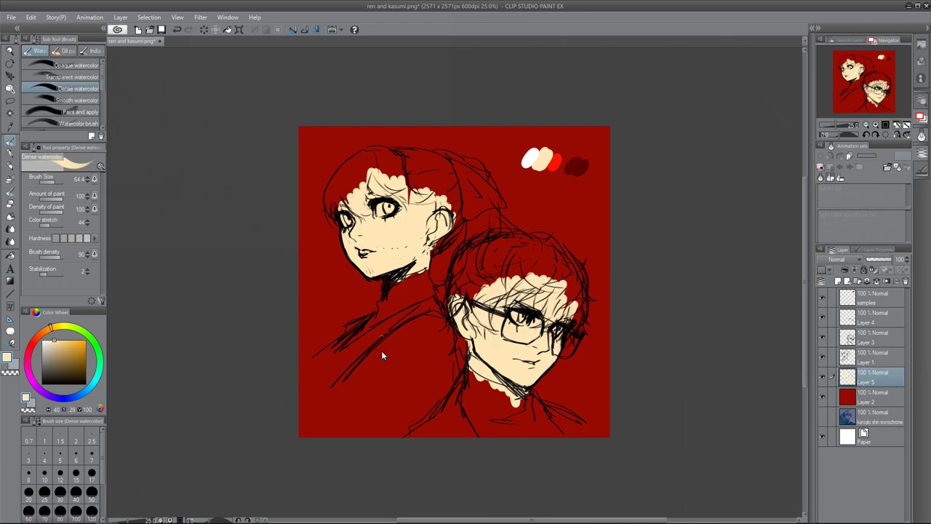
Paint the girl's hair and ponytail with the bright red swatch colour
alt+click(554, 161)
mouse_move(349, 156)
mouse_down()
mouse_move(367, 197)
mouse_move(447, 196)
mouse_up()
mouse_move(364, 208)
mouse_down()
mouse_move(468, 164)
mouse_move(518, 242)
mouse_move(444, 306)
mouse_up()
Block in the turtleneck collars in off-white and both jackets in dark grey
alt+click(527, 158)
mouse_move(382, 316)
mouse_down()
mouse_move(429, 273)
mouse_move(437, 280)
mouse_up()
click(61, 383)
mouse_move(340, 363)
mouse_down()
mouse_move(371, 379)
mouse_move(462, 393)
mouse_move(582, 430)
mouse_up()
Paint the second character's hair in dark tones and fill the whites of both characters' eyes
alt+click(408, 291)
alt+click(546, 415)
mouse_move(458, 280)
mouse_down()
mouse_move(517, 242)
mouse_move(552, 306)
mouse_move(466, 299)
mouse_move(526, 348)
mouse_move(561, 284)
mouse_move(509, 247)
mouse_up()
alt+click(528, 159)
drag(518, 318, 558, 329)
drag(342, 217, 367, 208)
Select the girl's hair and recolour it to a duller red
key(w)
click(378, 175)
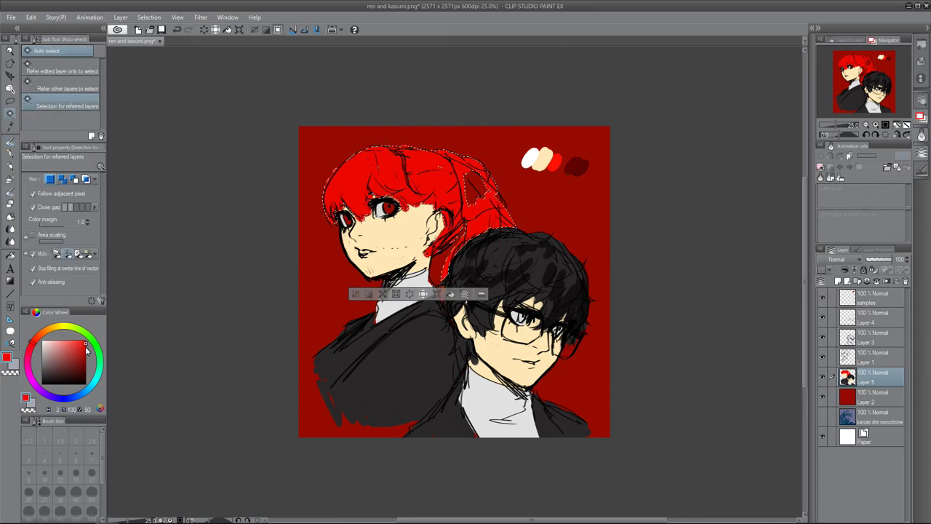
key(ctrl+d)
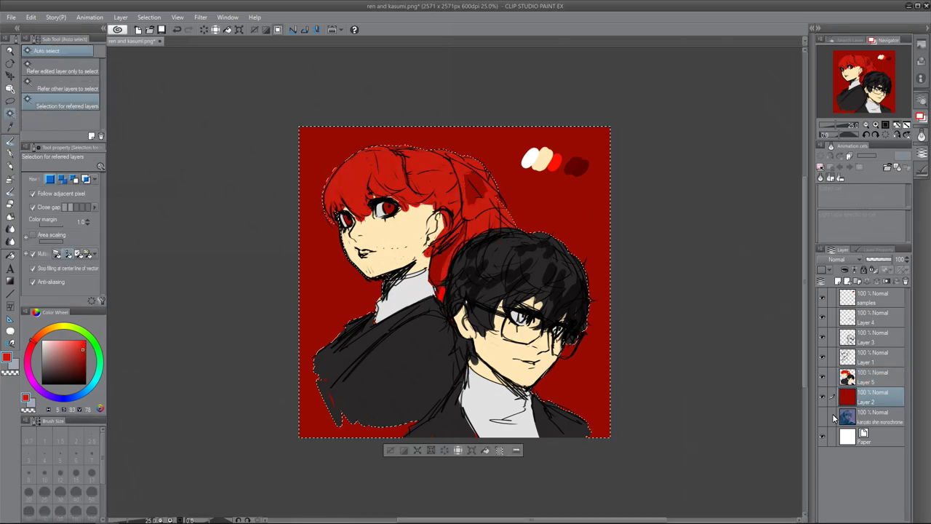
Repaint the background bright red with dark red areas beside both figures, and blend the lower edge of the girl's jacket
key(b)
mouse_move(302, 211)
mouse_down()
mouse_move(335, 173)
mouse_move(313, 395)
mouse_move(342, 356)
mouse_up()
mouse_move(586, 320)
mouse_down()
mouse_move(584, 428)
mouse_move(604, 433)
mouse_up()
drag(312, 396, 342, 435)
key(j)
drag(407, 425, 347, 395)
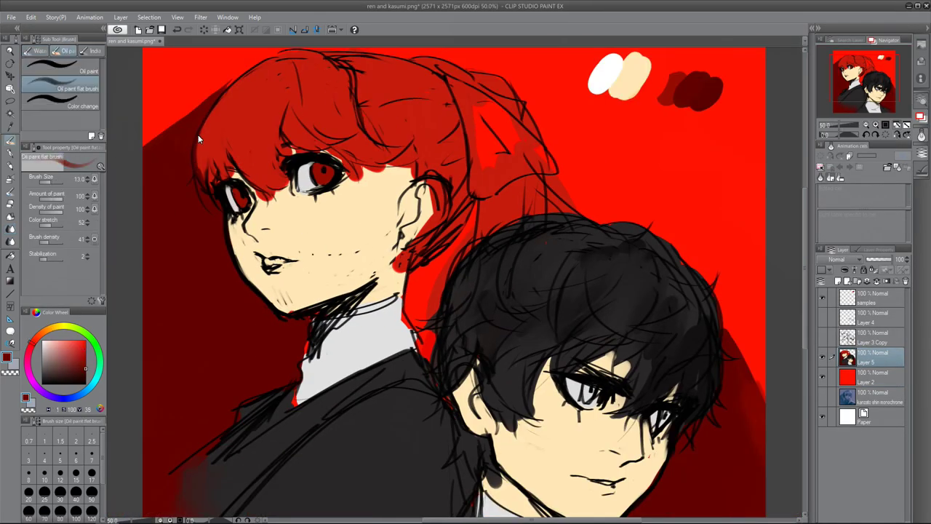
Shade the outer edge of the girl's bangs with dark red and blend it into the hair
drag(199, 139, 209, 149)
key(j)
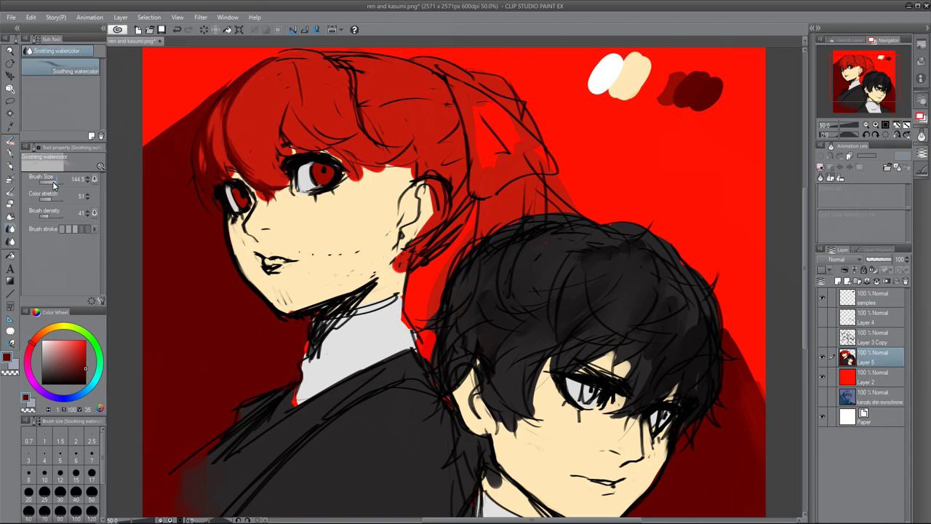
key(b)
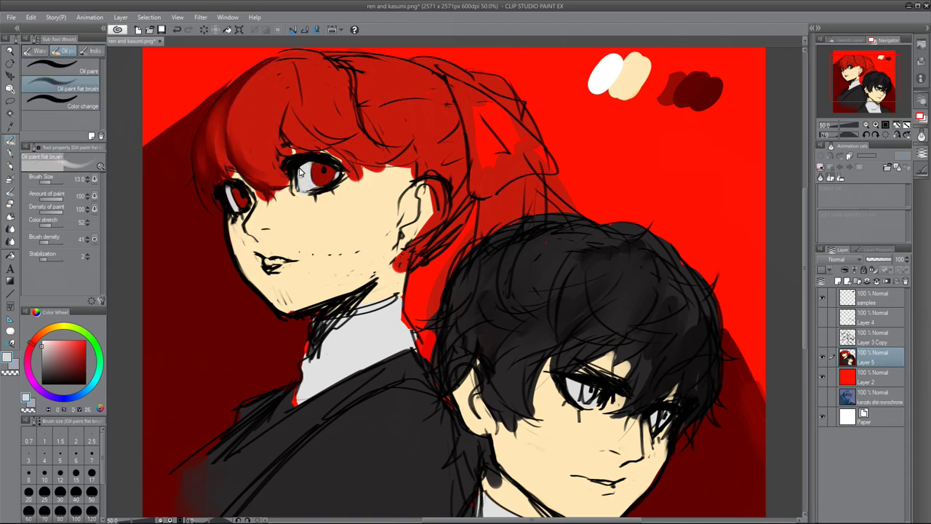
Paint over the sketch marks on the girl's cheek, jaw and temple with the base skin tone
alt+click(327, 189)
drag(364, 287, 272, 276)
drag(342, 164, 375, 178)
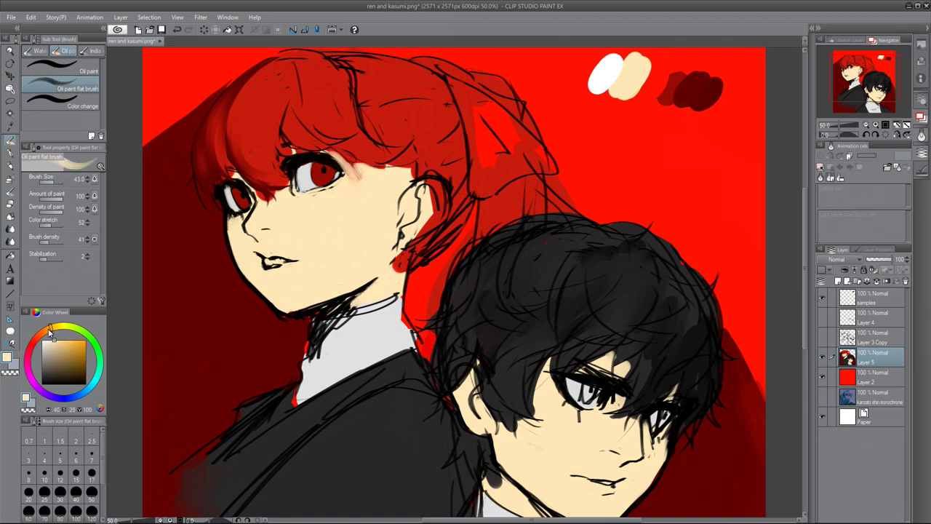
Add a light pink swatch below the skin swatch and apply the pink to the girl's cheek and nose
drag(50, 331, 45, 334)
drag(622, 93, 598, 123)
drag(382, 217, 368, 262)
mouse_move(231, 234)
mouse_down()
mouse_move(247, 187)
mouse_move(298, 232)
mouse_up()
Blend the pink shading into the skin around the girl's eye, nose and cheek with Soothing watercolor
alt+click(254, 218)
key(j)
drag(298, 189, 360, 178)
mouse_move(364, 215)
mouse_down()
mouse_move(382, 262)
mouse_move(368, 255)
mouse_up()
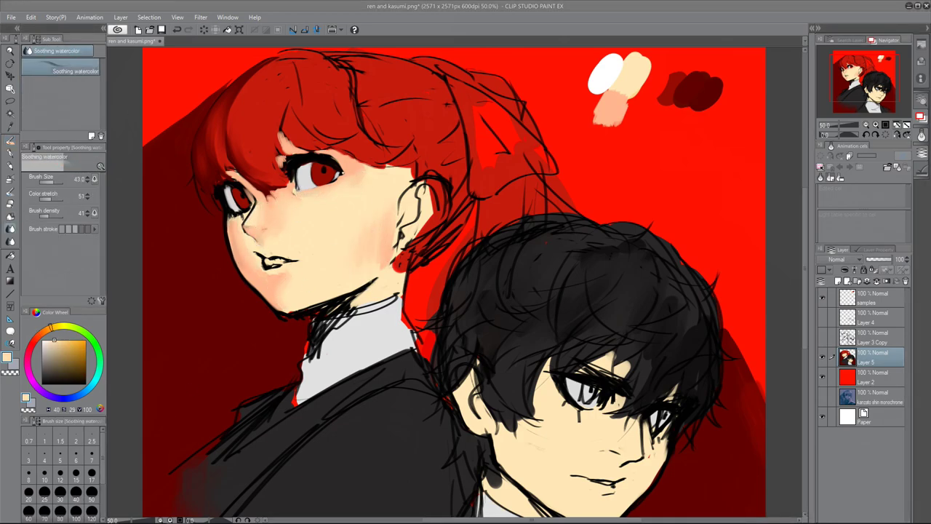
Paint peach shadows along the girl's jaw, neck and cheek, and colour her ear over the sketch lines
alt+click(233, 228)
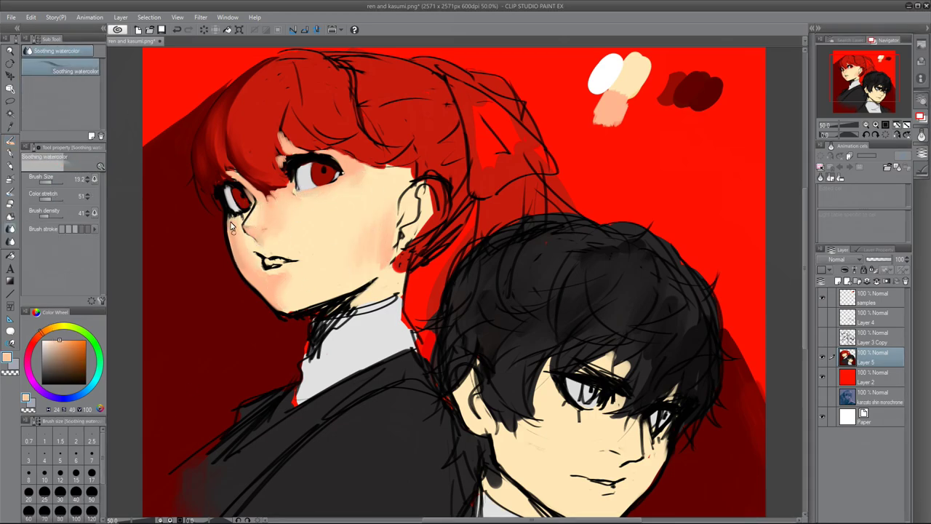
key(b)
drag(396, 259, 342, 302)
mouse_move(291, 211)
mouse_down()
mouse_move(254, 200)
mouse_move(350, 181)
mouse_move(386, 248)
mouse_up()
alt+click(407, 218)
drag(411, 190, 436, 247)
Smooth the peach cheek strokes on the girl's face with Soothing watercolor
click(10, 230)
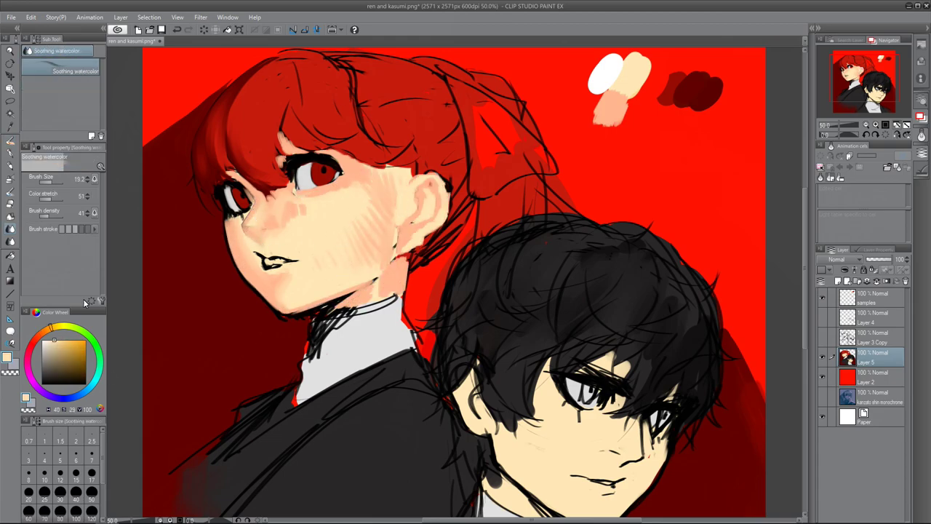
mouse_move(307, 229)
mouse_down()
mouse_move(371, 269)
mouse_move(339, 242)
mouse_move(389, 178)
mouse_up()
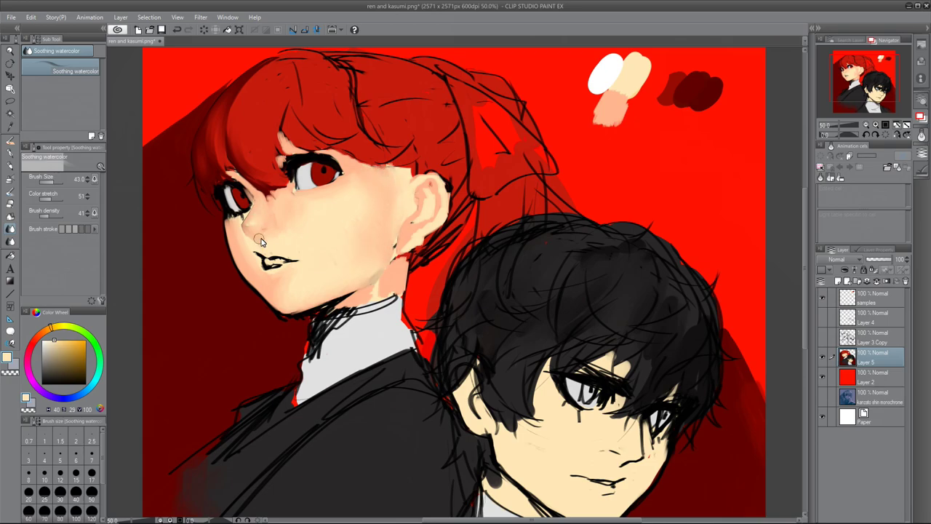
Cover the girl's dark mouth lines with skin tone and paint off-white teeth between the lips
key(b)
alt+click(255, 259)
alt+click(269, 264)
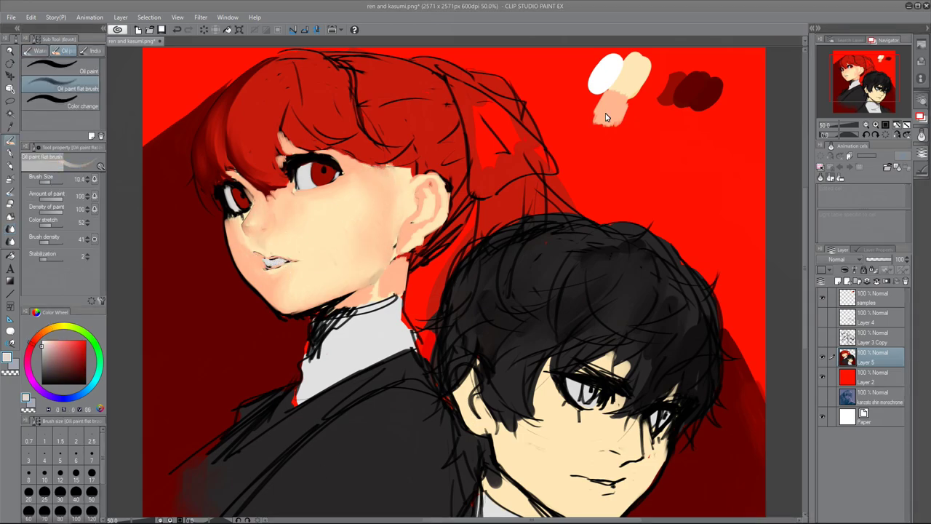
Add a salmon pink swatch to the samples layer and paint the girl's lips with it on Layer 5
click(628, 113)
click(873, 296)
click(862, 354)
key(j)
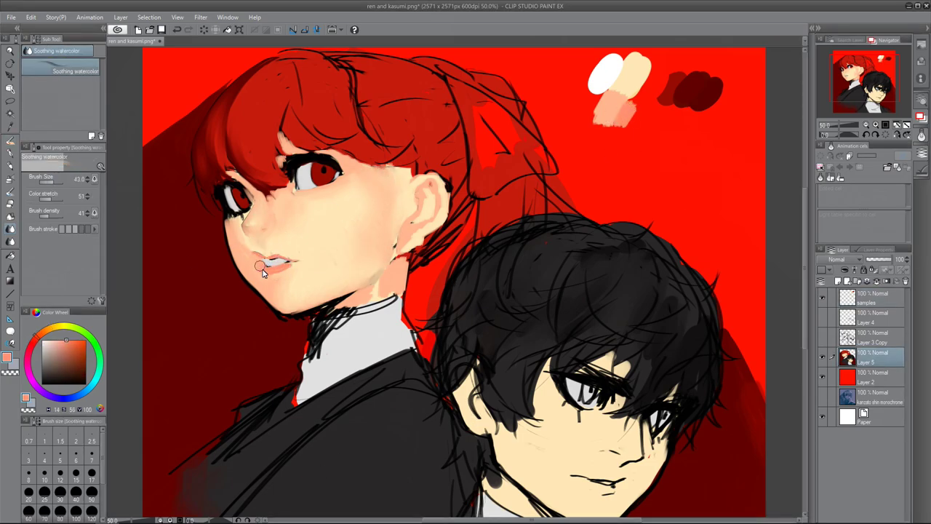
Paint and blend peach shading around the girl's nose and lower cheek
key(b)
mouse_move(237, 215)
mouse_down()
mouse_move(246, 244)
mouse_move(251, 234)
mouse_move(259, 245)
mouse_up()
alt+click(247, 222)
alt+click(274, 187)
key(j)
key(b)
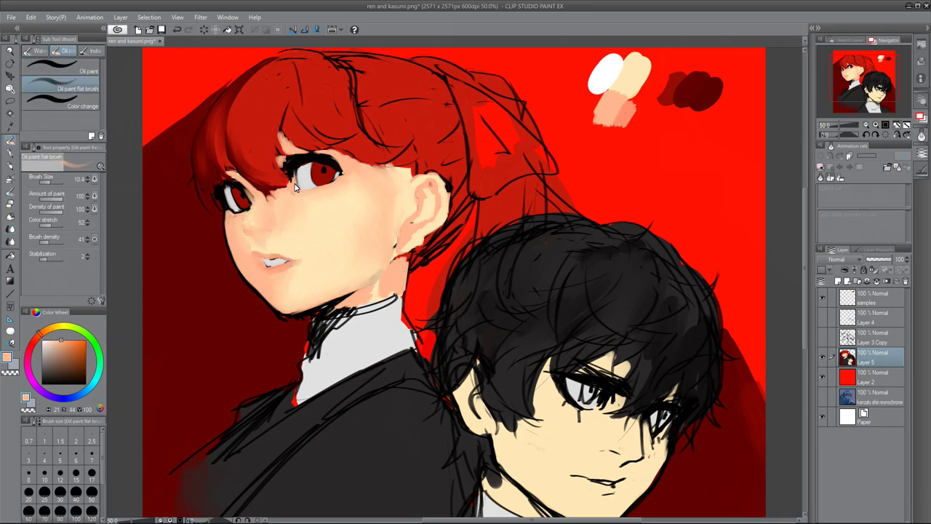
Paint dark red lower lashes, a nose contour and a shadow along the far edge of the girl's face, then soften it
alt+click(270, 423)
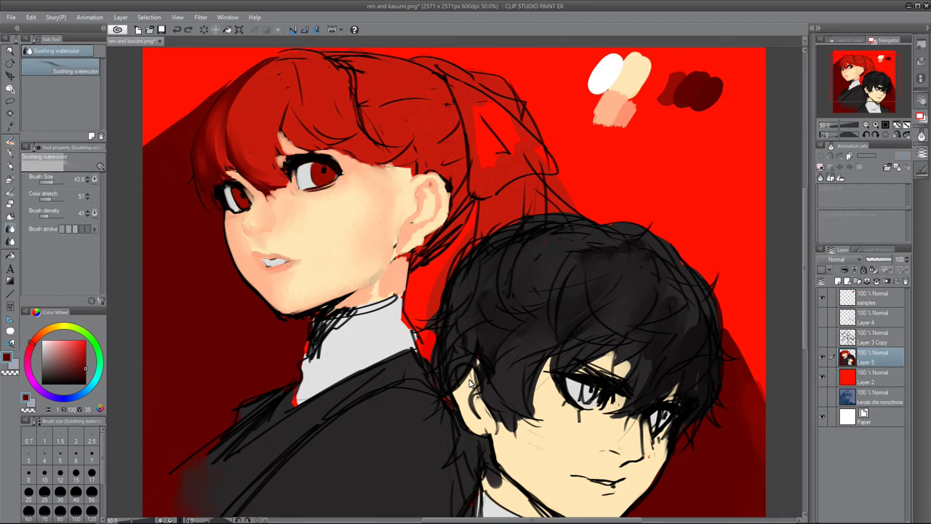
alt+click(242, 213)
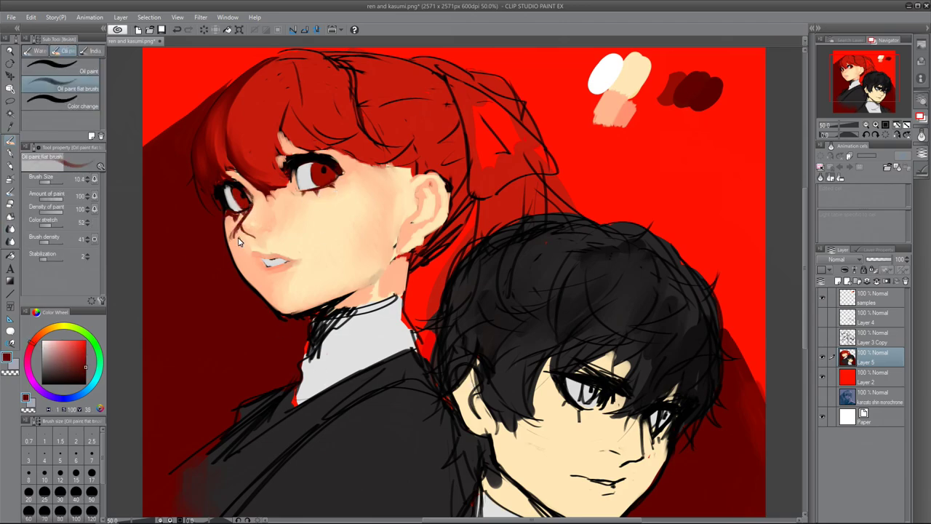
drag(229, 225, 273, 304)
key(j)
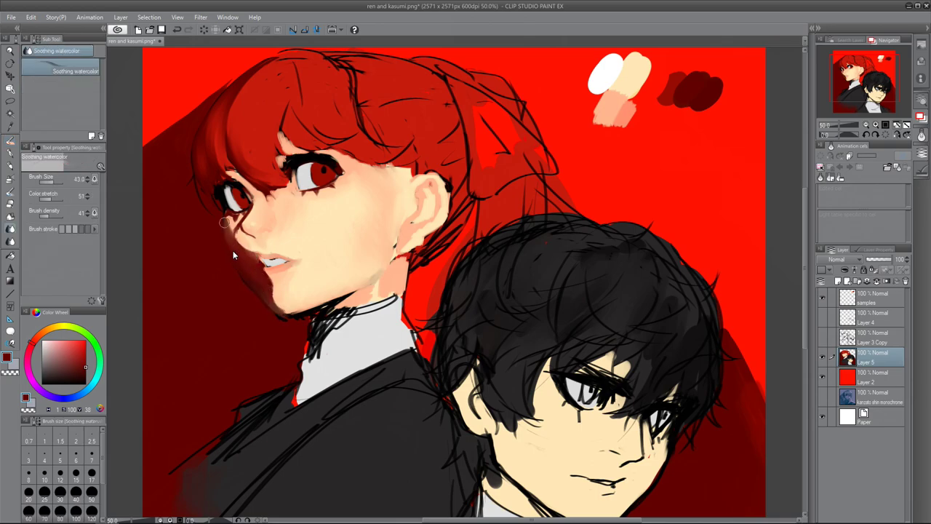
Add bright red along the shadowed edge of the girl's face and blend it into the skin
key(j)
mouse_move(232, 220)
mouse_down()
mouse_move(256, 247)
mouse_move(273, 309)
mouse_move(248, 273)
mouse_up()
alt+click(240, 207)
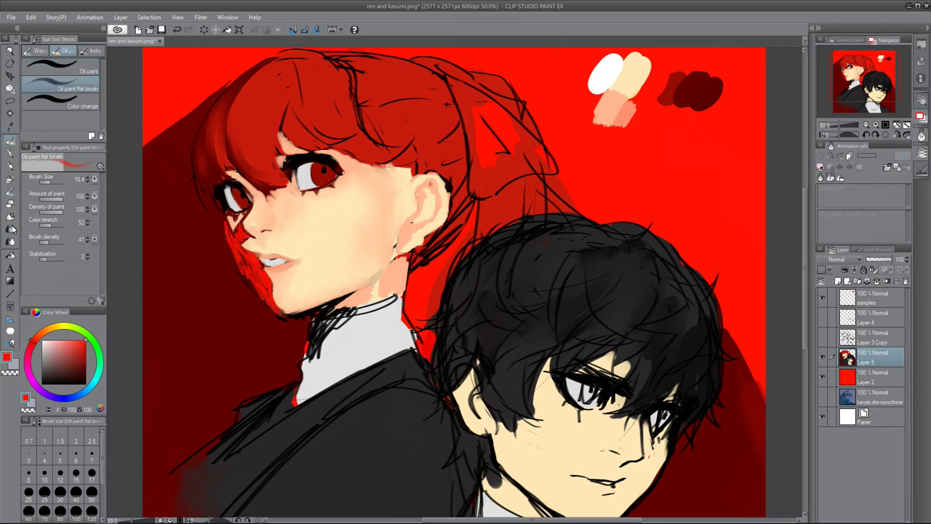
key(j)
key(j)
Paint bright red under the girl's chin, along her collar and across her jacket shoulder, covering the black sketch lines
alt+click(224, 250)
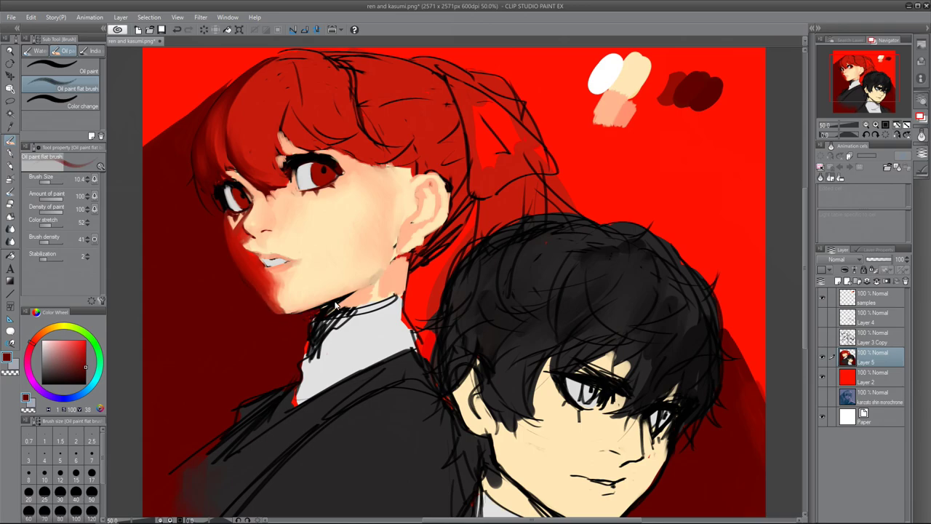
key(j)
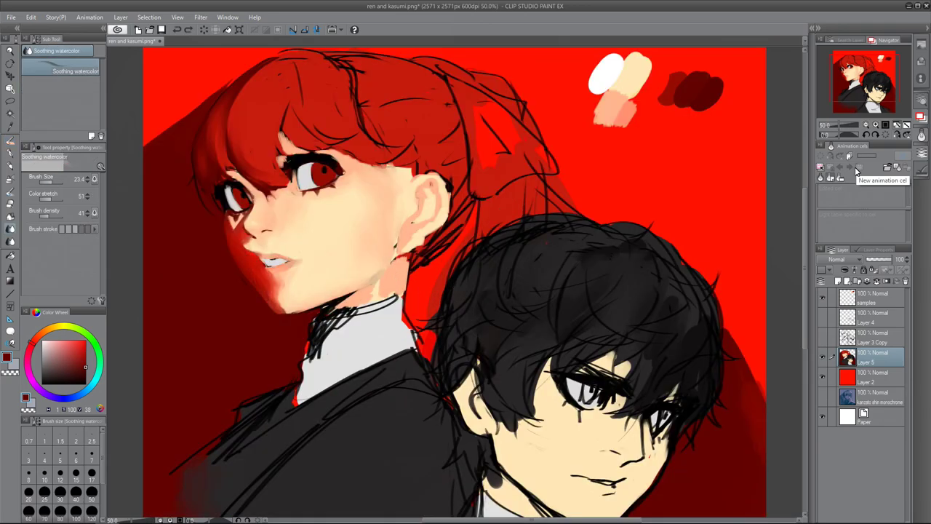
key(j)
drag(355, 293, 298, 400)
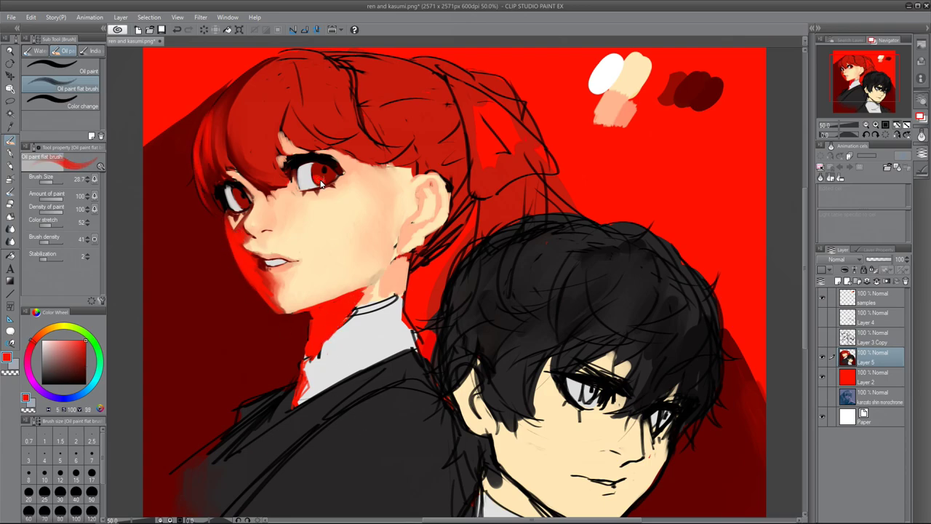
drag(291, 389, 185, 469)
Paint dark red shadows in the girl's hair, inner ear and nape, and blend her neck, collar and fringe
alt+click(240, 145)
mouse_move(234, 103)
mouse_down()
mouse_move(294, 117)
mouse_move(356, 109)
mouse_move(397, 157)
mouse_move(466, 188)
mouse_up()
key(b)
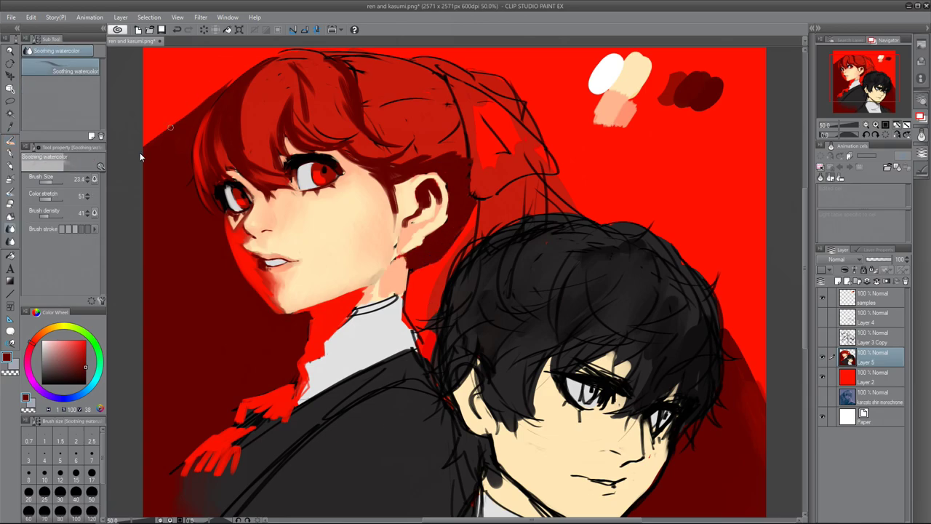
mouse_move(310, 327)
mouse_down()
mouse_move(268, 407)
mouse_move(429, 259)
mouse_up()
drag(246, 80, 306, 111)
Blend the girl's jacket shoulder into the dark red background and deepen the jacket with near-black
key(ctrl+minus)
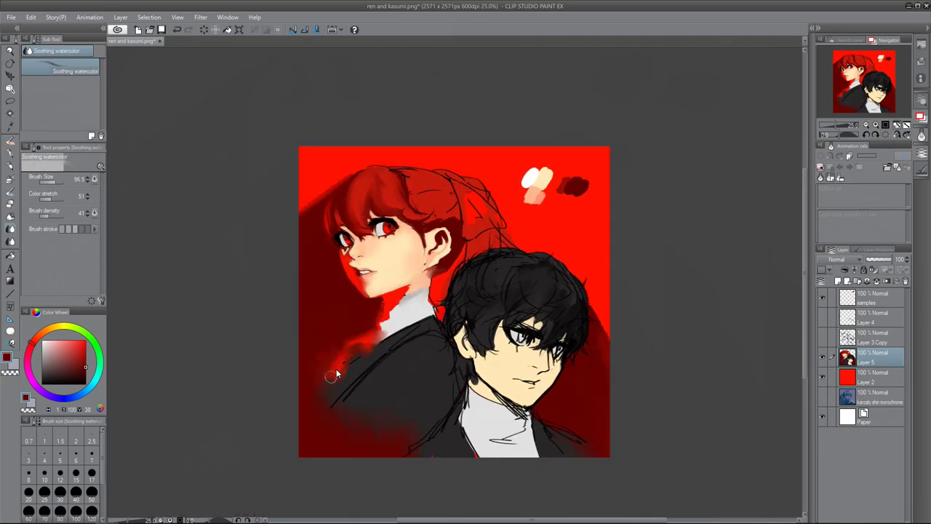
drag(313, 418, 371, 339)
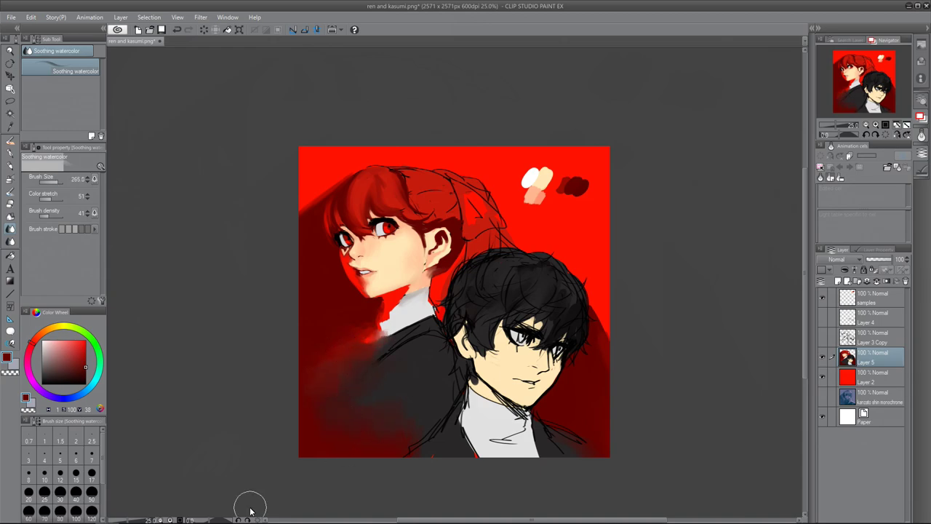
key(b)
alt+click(542, 198)
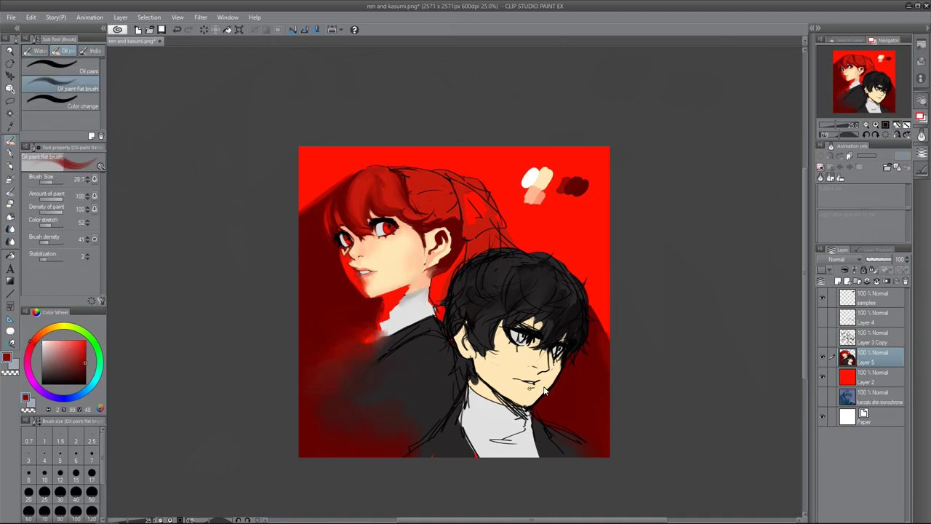
alt+click(403, 353)
mouse_move(403, 354)
mouse_down()
mouse_move(376, 342)
mouse_move(413, 352)
mouse_move(374, 437)
mouse_move(324, 431)
mouse_up()
key(j)
Try a different fill on Layer 2, undo it, and refill the layer with the sampled bright red
click(873, 377)
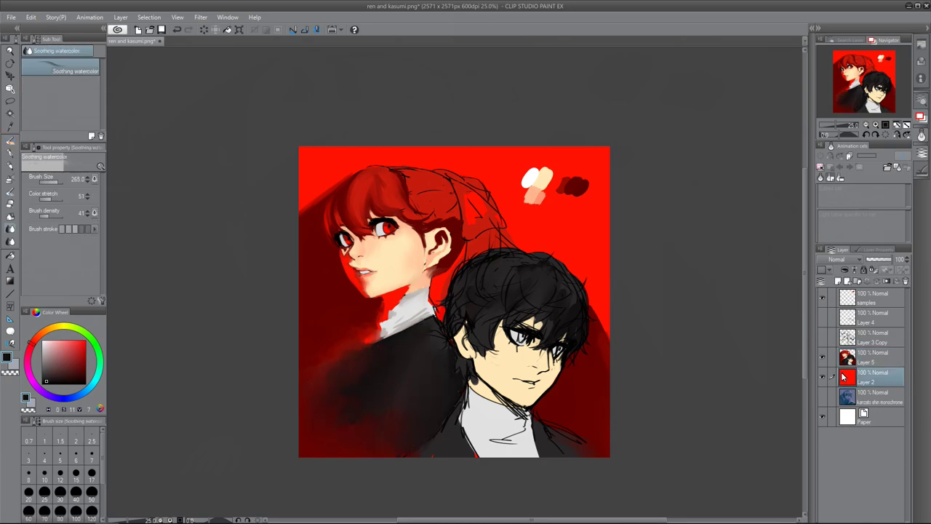
key(g)
click(519, 154)
key(ctrl+z)
alt+click(520, 155)
click(529, 305)
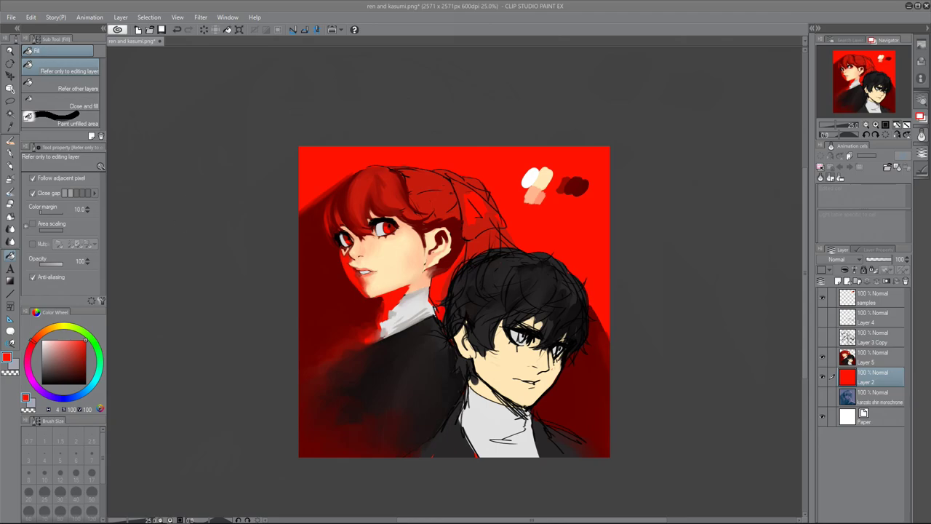
Return to Layer 5 and refine the girl's eyes with dark red lashes and light grey eye whites
scroll(456, 284, up, 3)
key(alt+bracketright)
key(b)
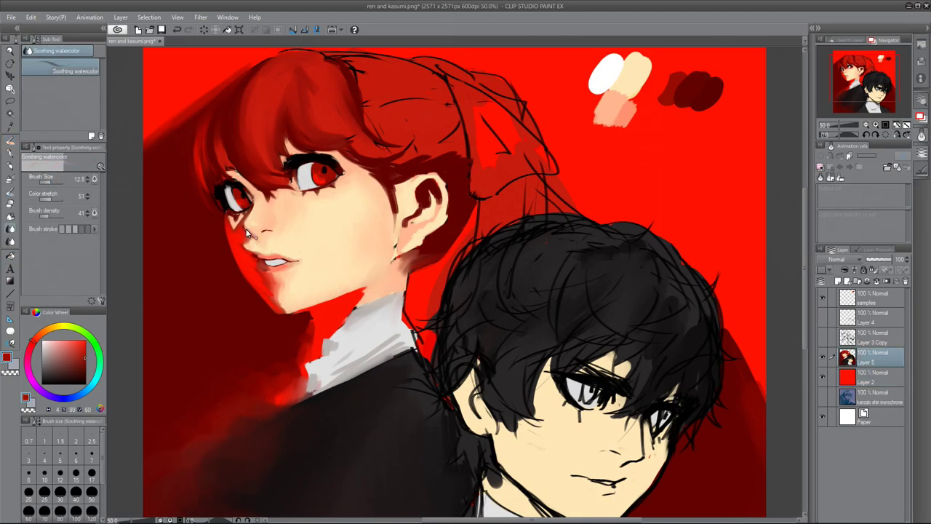
key(b)
alt+click(341, 184)
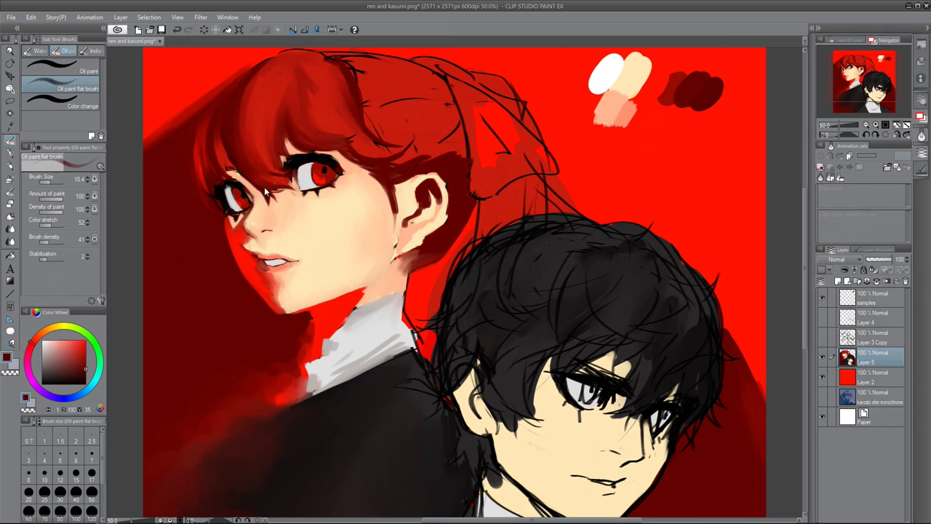
alt+click(296, 174)
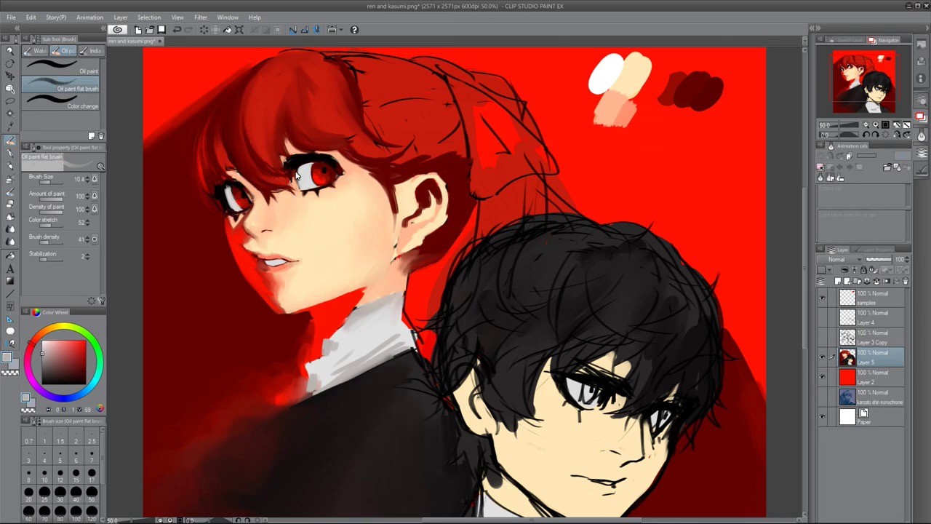
key(b)
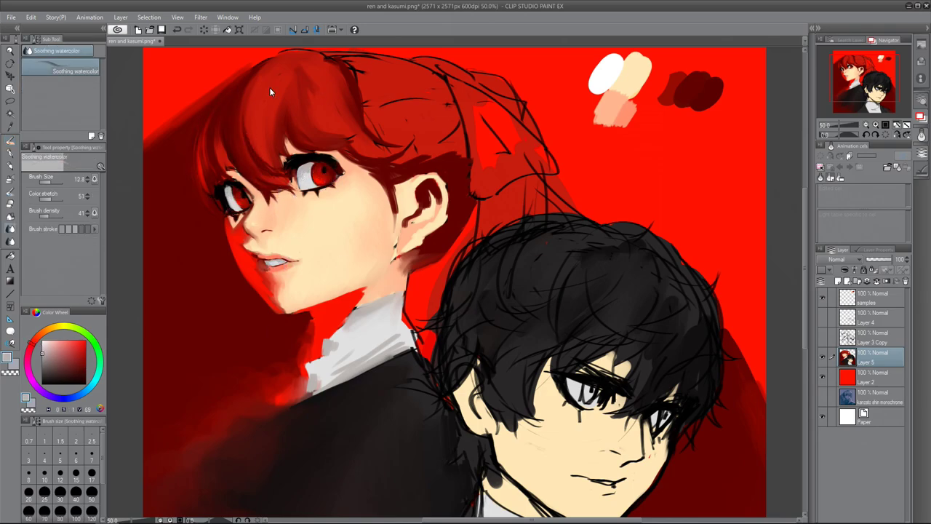
Paint dark red and mid-red strands in the girl's fringe and a dark red band at the back of her hair
key(b)
alt+click(288, 162)
alt+click(210, 220)
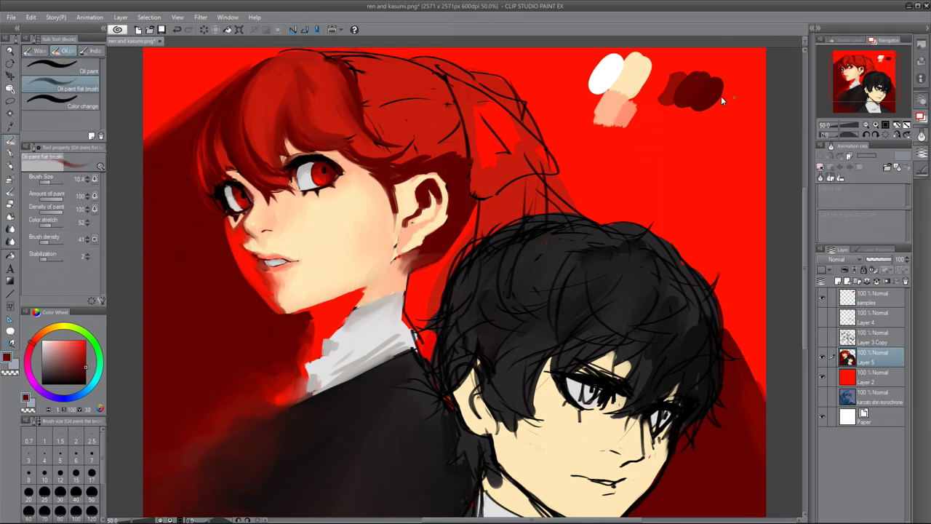
alt+click(273, 324)
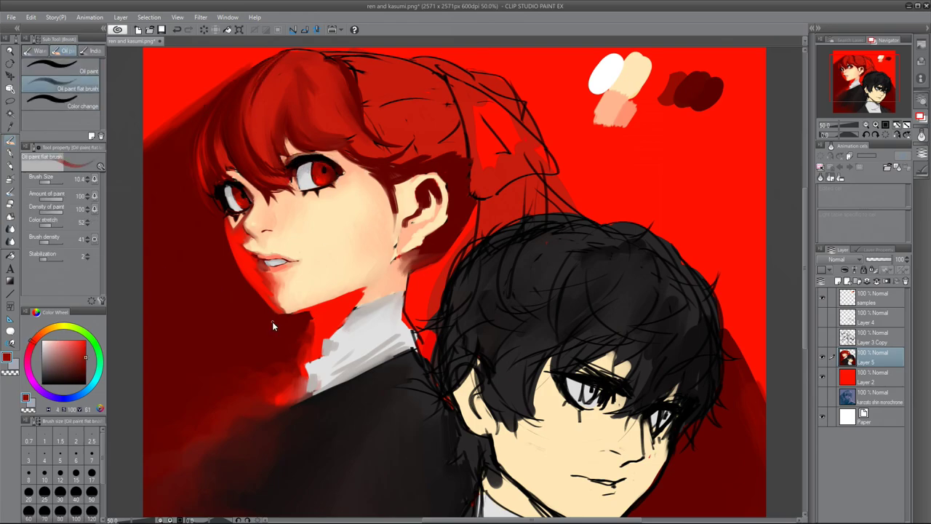
alt+click(261, 162)
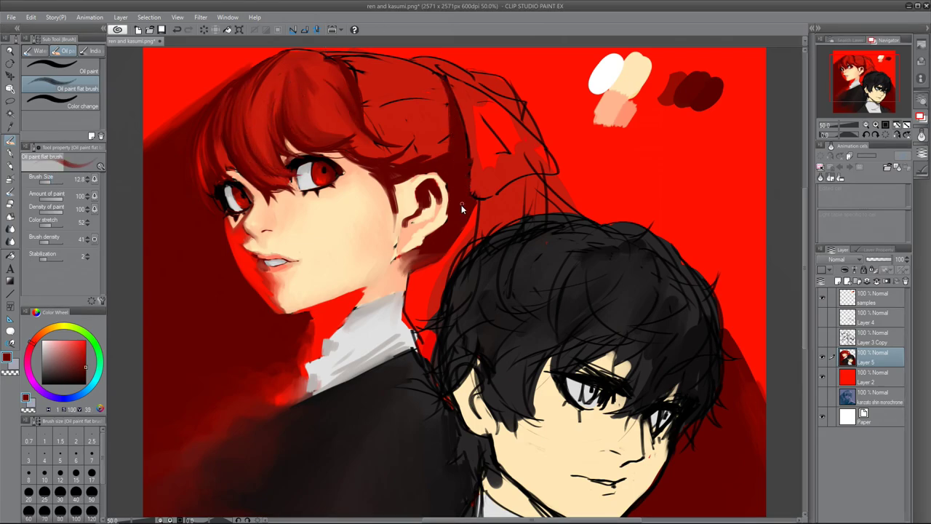
key(b)
key(b)
Hatch peach shading on the girl's cheek and jaw, and blend the cheek, neck, collar and ear
alt+click(299, 168)
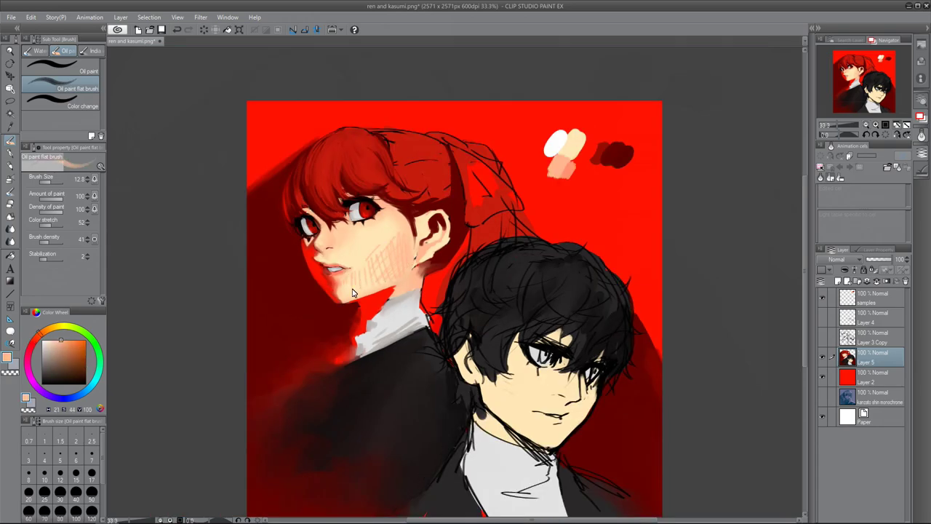
key(b)
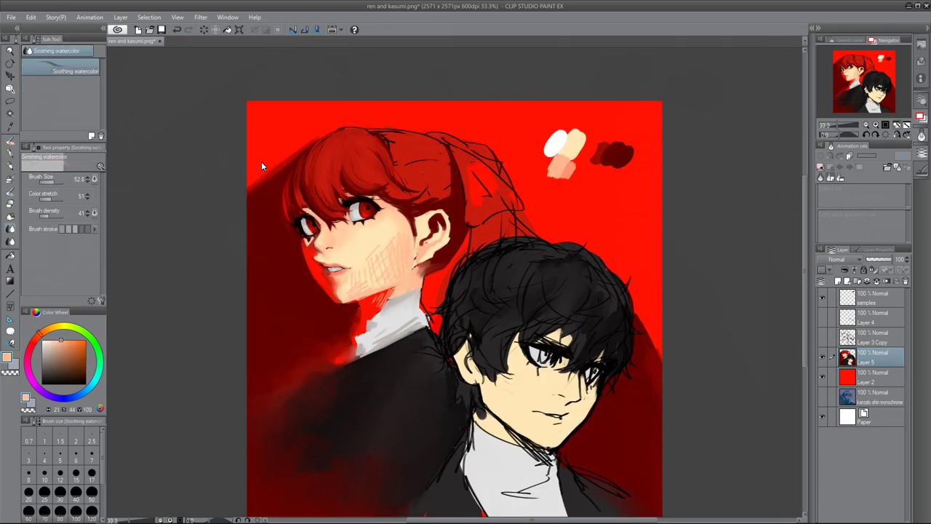
mouse_move(402, 288)
mouse_down()
mouse_move(360, 350)
mouse_move(433, 298)
mouse_up()
drag(426, 255, 436, 222)
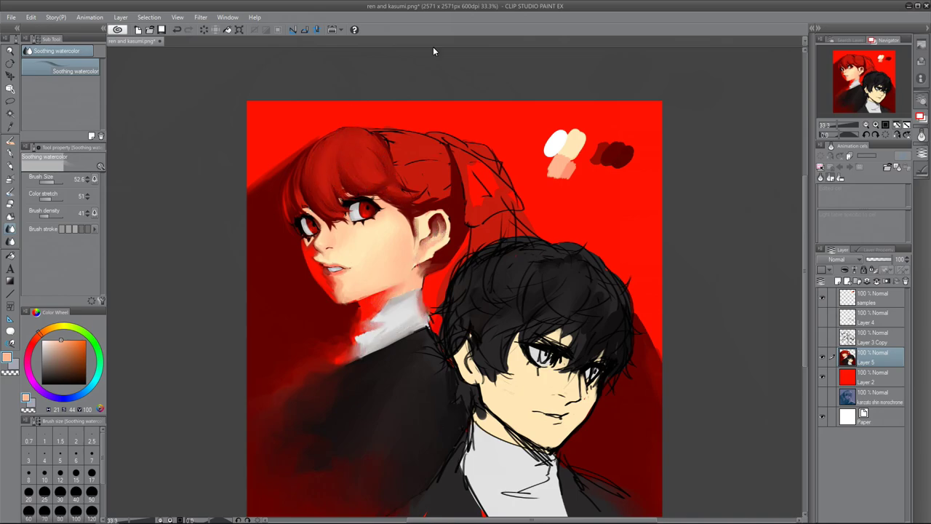
Paint dark red shadows over the sketch lines of the girl's ribbon and back hair and blend them smooth
key(b)
alt+click(457, 204)
mouse_move(451, 149)
mouse_down()
mouse_move(466, 218)
mouse_move(487, 189)
mouse_up()
drag(480, 204, 513, 215)
key(b)
mouse_move(484, 156)
mouse_down()
mouse_move(498, 211)
mouse_move(516, 184)
mouse_move(486, 196)
mouse_up()
mouse_move(435, 138)
mouse_down()
mouse_move(395, 162)
mouse_move(427, 191)
mouse_up()
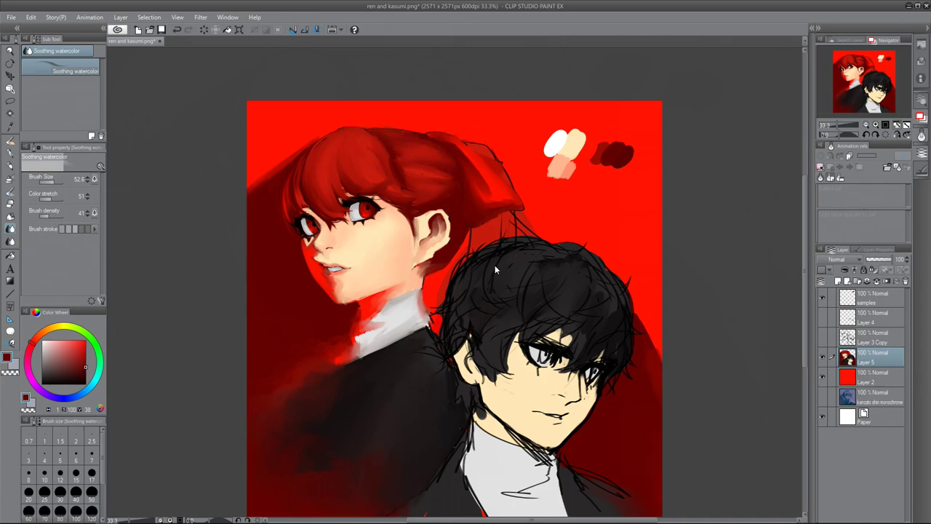
Add red strands to the girl's fringe and touch up the skin beside her ear with peach
key(b)
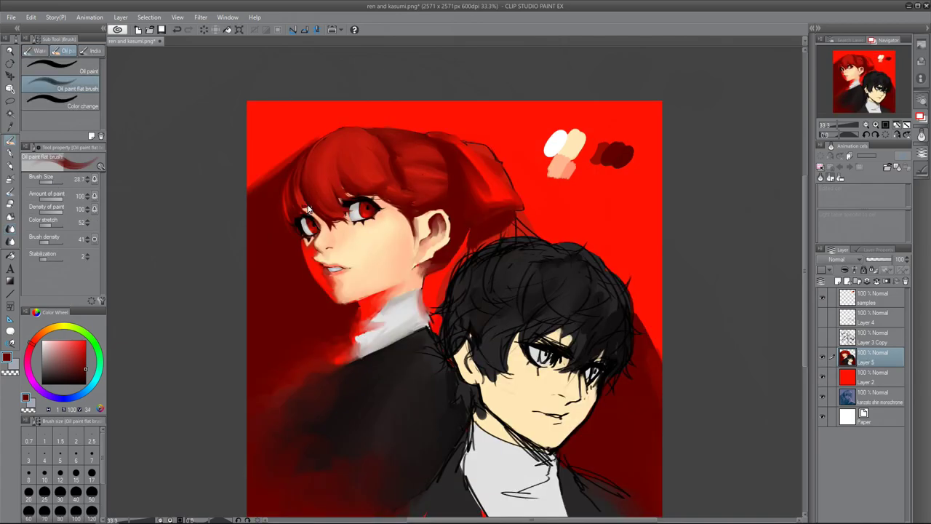
alt+click(322, 143)
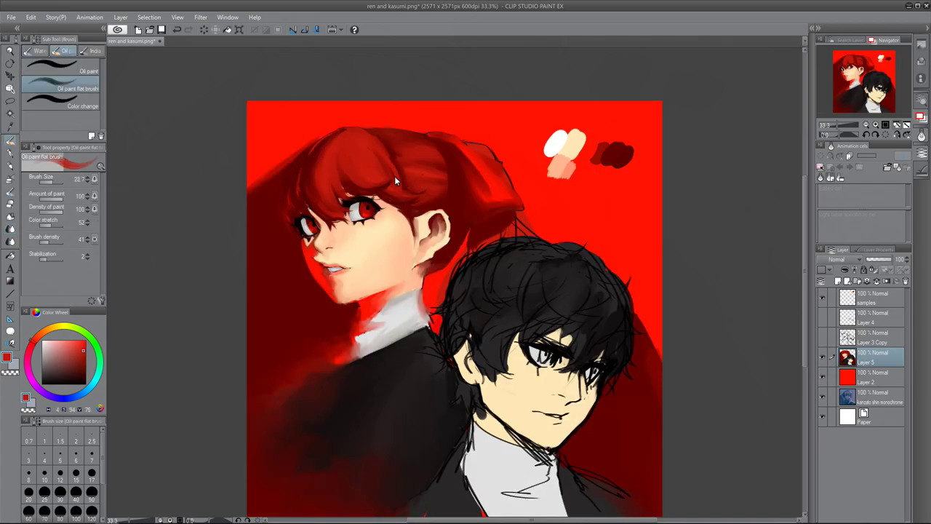
key(bracketleft)
alt+click(410, 237)
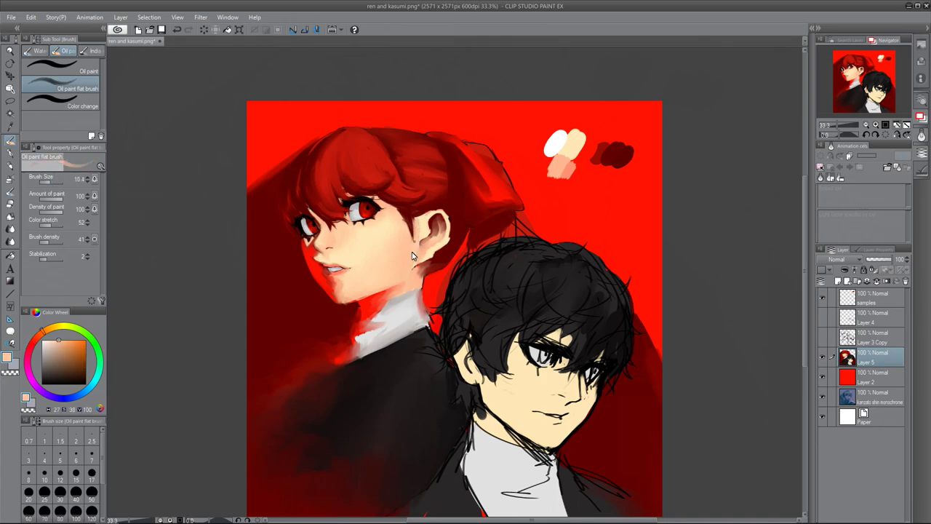
alt+click(399, 294)
key(bracketleft)
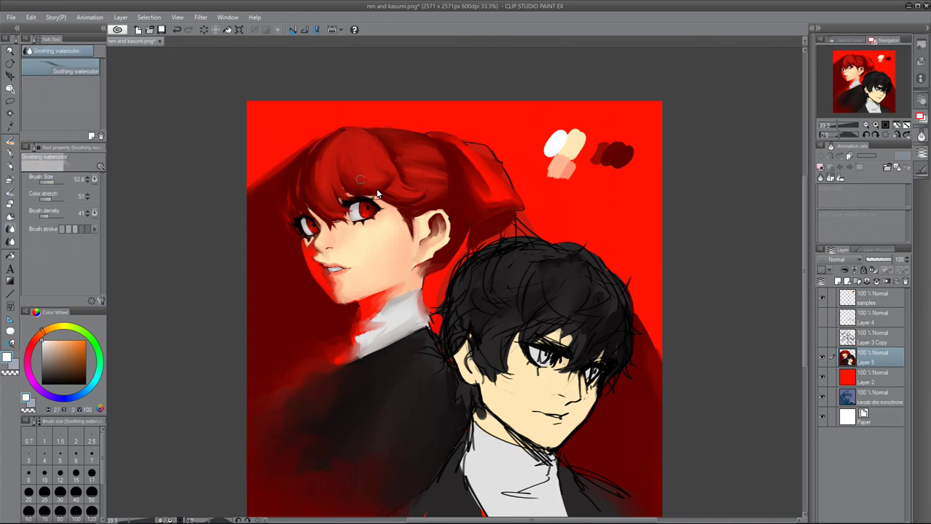
Paint red strands in the girl's side hair and extend the dark red hair below her ear
alt+click(460, 194)
scroll(460, 194, up, 1)
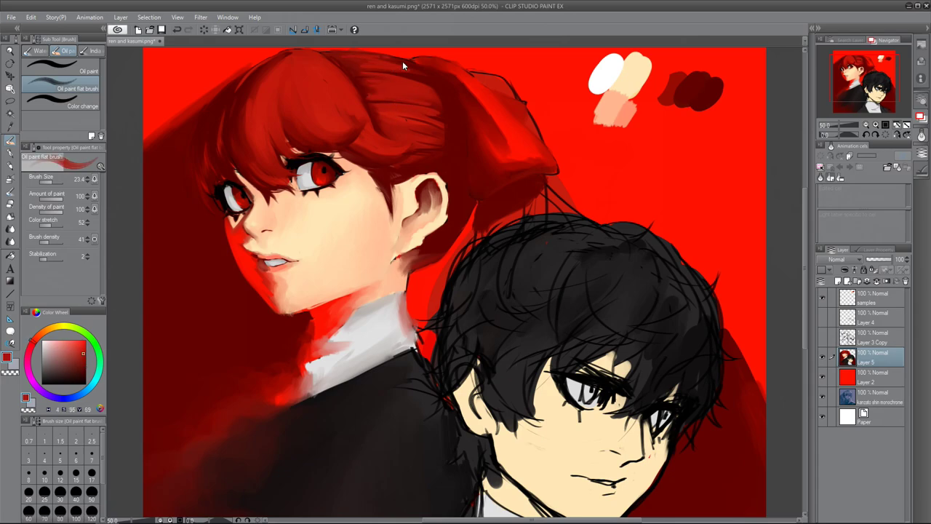
key(b)
key(b)
drag(436, 258, 404, 277)
Paint thin bright red strands along the outer edge of the girl's fringe
alt+click(242, 266)
key(bracketleft)
key(bracketleft)
mouse_move(190, 198)
mouse_down()
mouse_move(208, 107)
mouse_move(240, 77)
mouse_up()
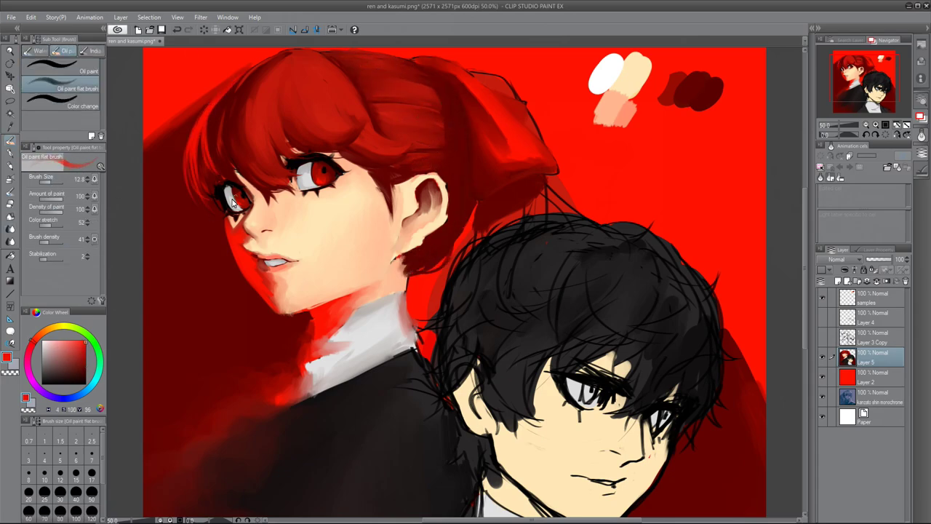
Paint bright red highlights across the girl's jacket sleeve and smear them into the black fabric
scroll(281, 387, down, 1)
drag(305, 451, 364, 404)
drag(342, 436, 383, 472)
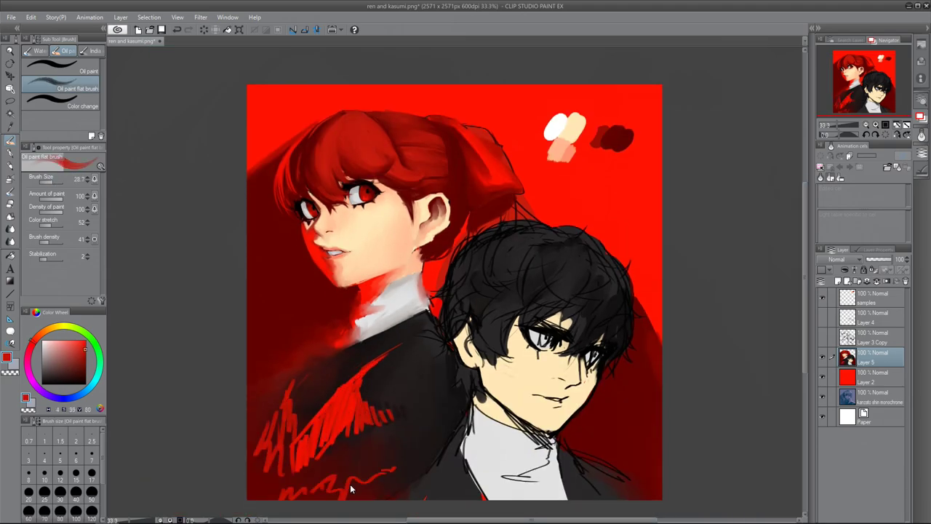
key(b)
drag(341, 428, 389, 397)
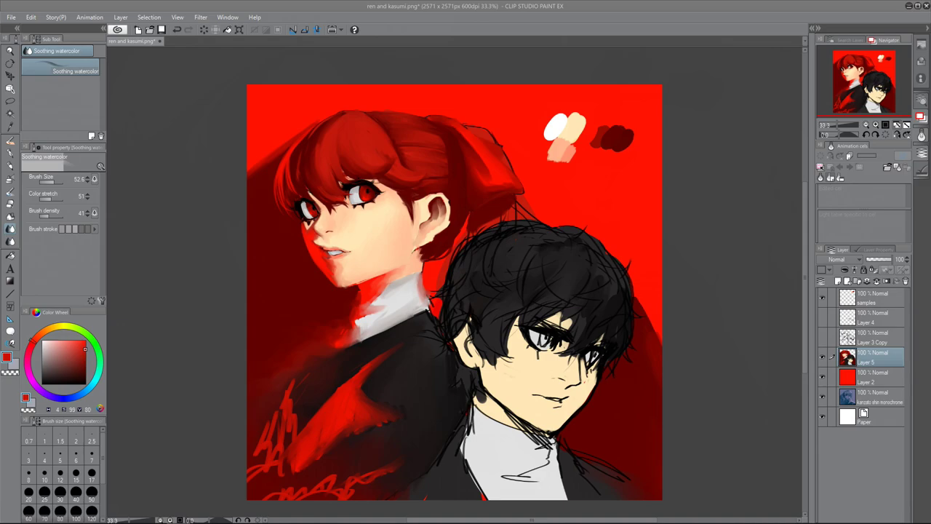
Paint white and light grey strokes on the girl's collar, extending its back edge, and blend them
key(b)
alt+click(392, 306)
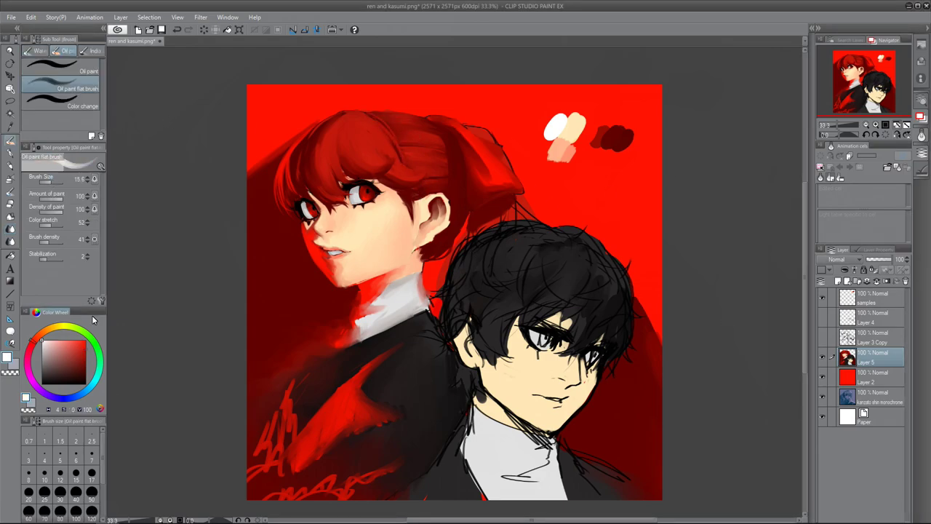
mouse_move(431, 309)
mouse_down()
mouse_move(418, 284)
mouse_move(357, 331)
mouse_move(422, 293)
mouse_up()
key(b)
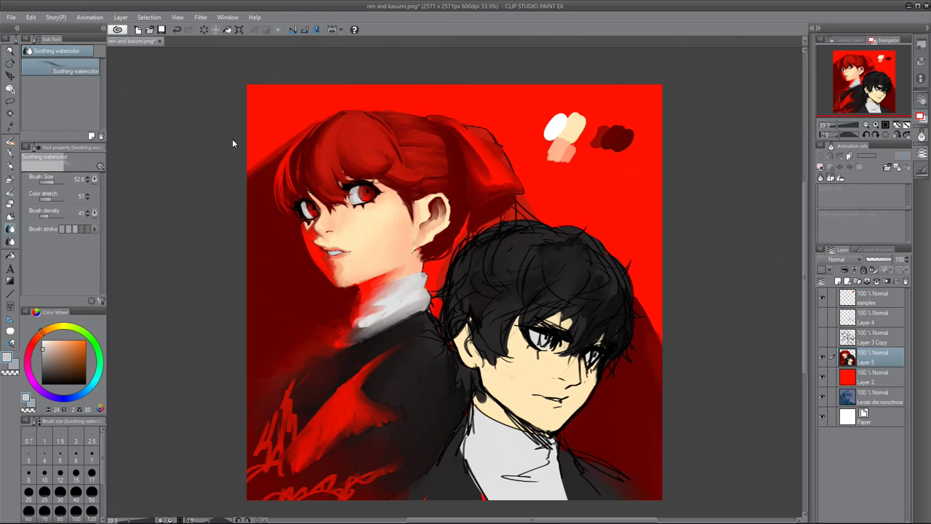
Refine the dark hair strand in front of the girl's ear and blend the shading around the ear
key(b)
alt+click(366, 194)
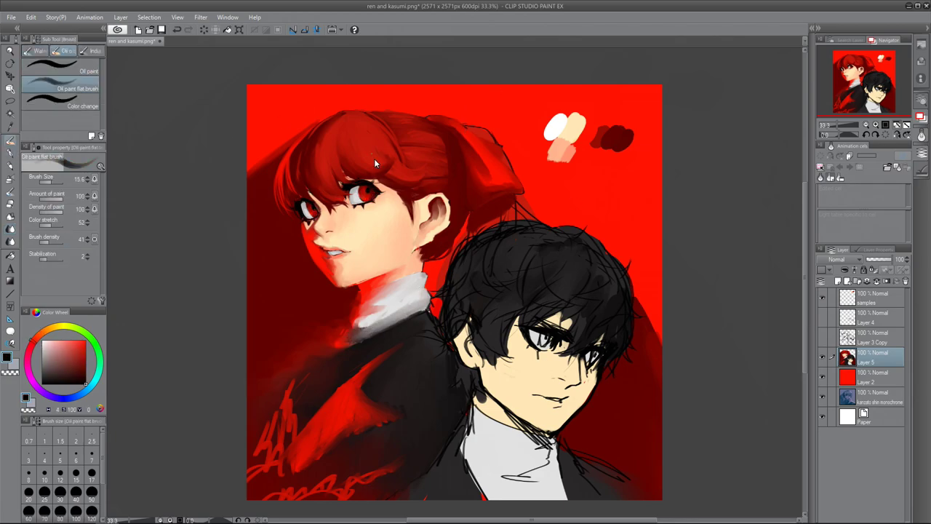
key(j)
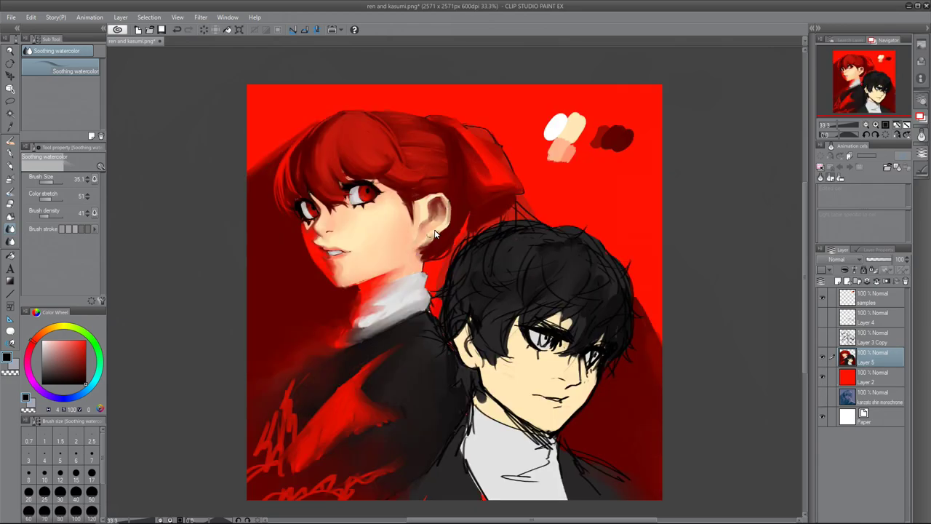
key(b)
alt+click(406, 222)
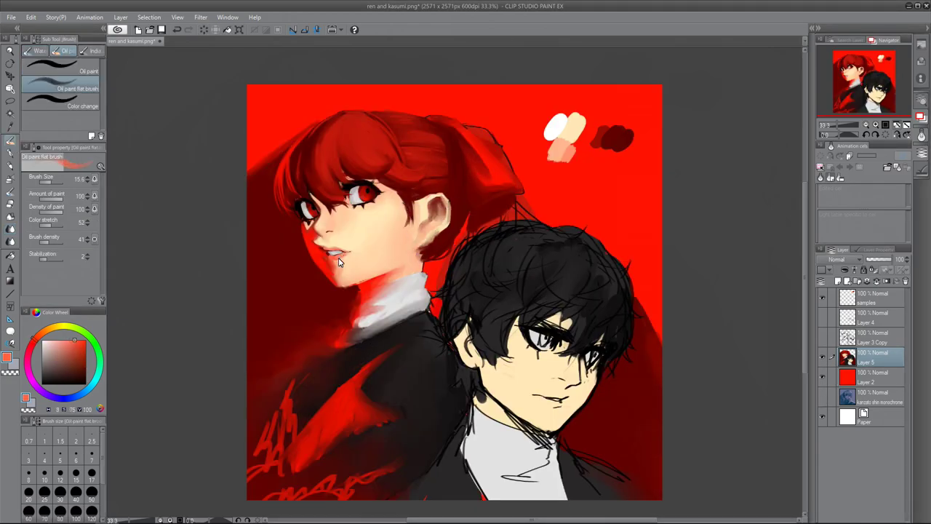
Smear the red strokes on the girl's jacket into soft dark red patches, covering the rough scribbles
key(j)
mouse_move(298, 401)
mouse_down()
mouse_move(266, 395)
mouse_move(305, 482)
mouse_move(398, 457)
mouse_move(333, 385)
mouse_move(364, 408)
mouse_up()
alt+click(332, 385)
key(b)
key(j)
key(b)
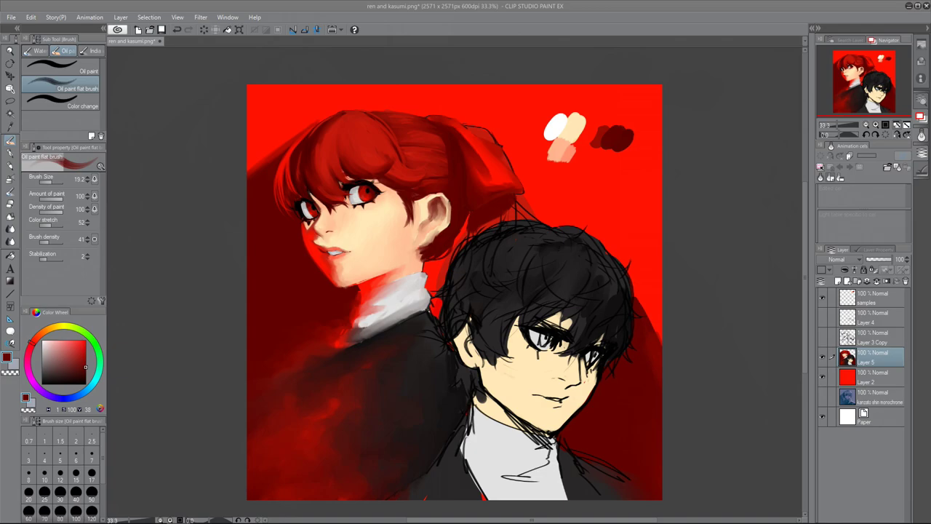
Refine the girl's lips and chin with red tones, and touch up the shading of her eye and ear
alt+click(319, 244)
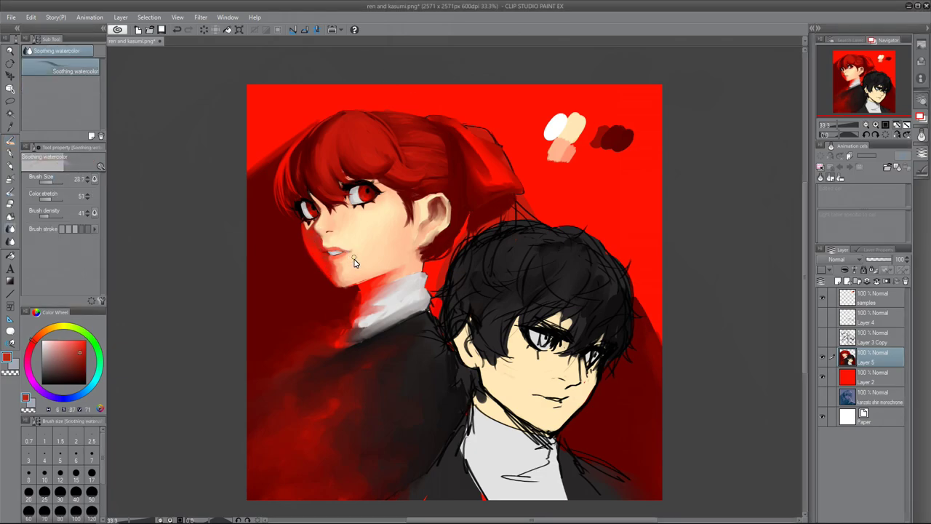
alt+click(377, 195)
alt+click(376, 197)
alt+click(377, 201)
drag(440, 206, 429, 244)
alt+click(434, 213)
alt+click(441, 218)
Paint black shadows along the folds of the girl's hair bow and blend them into the red
alt+click(418, 180)
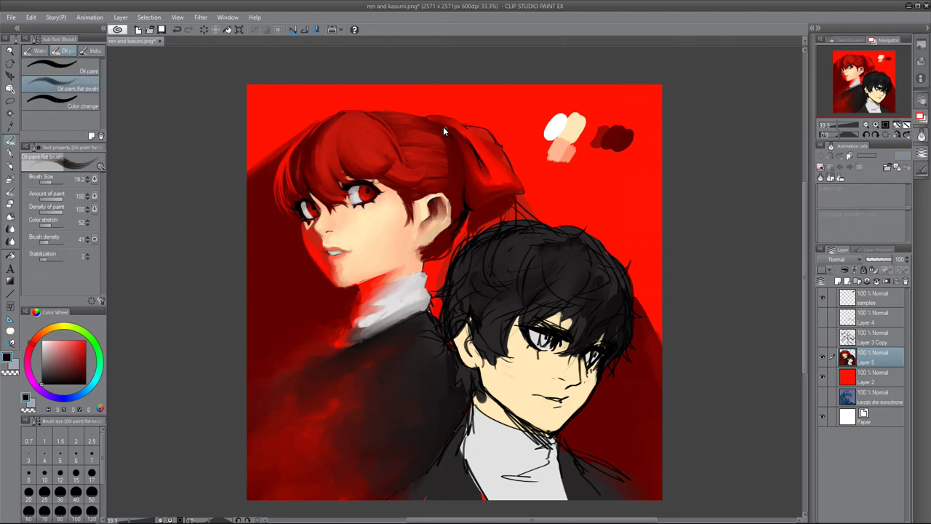
key(j)
drag(484, 175, 466, 135)
alt+click(361, 198)
key(b)
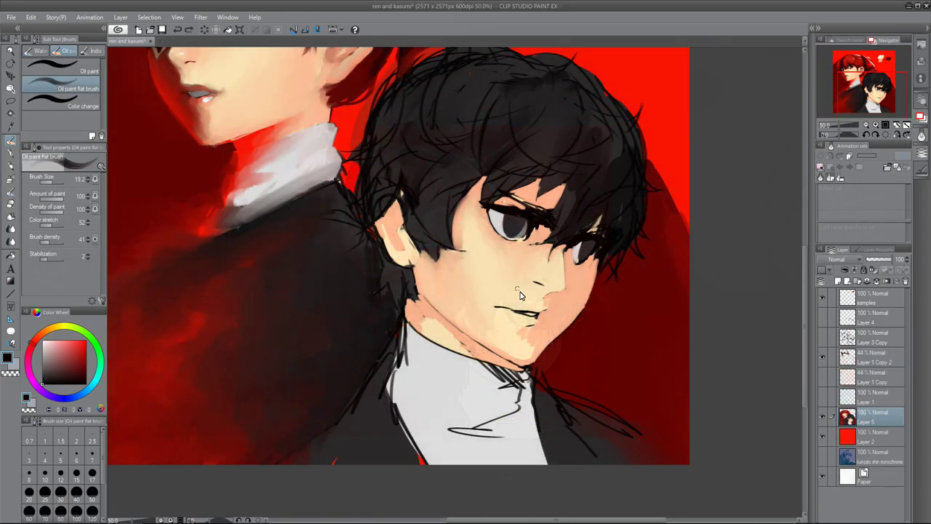
Paint skin tones over the line art of the boy's nose, mouth and jaw
alt+click(517, 260)
mouse_move(533, 253)
mouse_down()
mouse_move(534, 282)
mouse_move(557, 291)
mouse_move(560, 257)
mouse_move(544, 282)
mouse_move(543, 253)
mouse_move(559, 251)
mouse_move(534, 235)
mouse_move(550, 310)
mouse_move(497, 308)
mouse_move(544, 332)
mouse_up()
key(b)
Paint a light grey accent on the boy's lips with a tone sampled from the girl's mouth, and blend the surrounding skin
click(11, 153)
scroll(200, 182, up, 3)
alt+click(200, 182)
scroll(200, 182, down, 2)
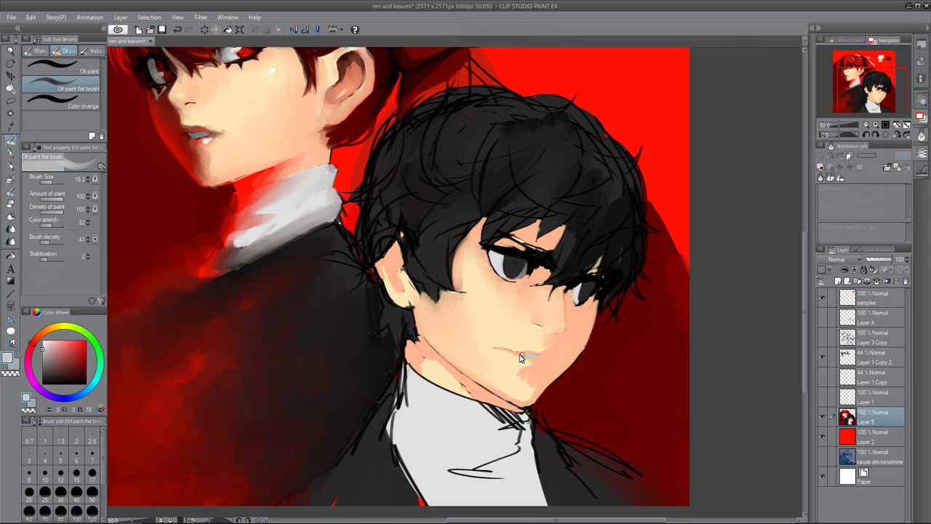
scroll(481, 368, down, 2)
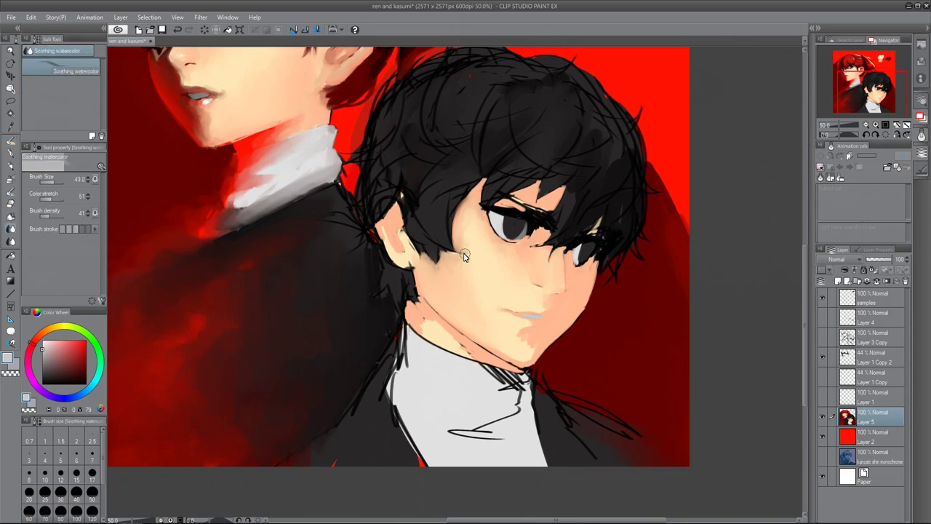
Paint near-black strokes over the boy's fringe, side hair and crown to cover the sketch lines
alt+click(498, 147)
mouse_move(540, 166)
mouse_down()
mouse_move(533, 209)
mouse_move(597, 233)
mouse_move(597, 190)
mouse_up()
mouse_move(387, 206)
mouse_down()
mouse_move(411, 233)
mouse_move(465, 251)
mouse_move(460, 143)
mouse_move(643, 220)
mouse_move(607, 145)
mouse_up()
drag(448, 187, 495, 58)
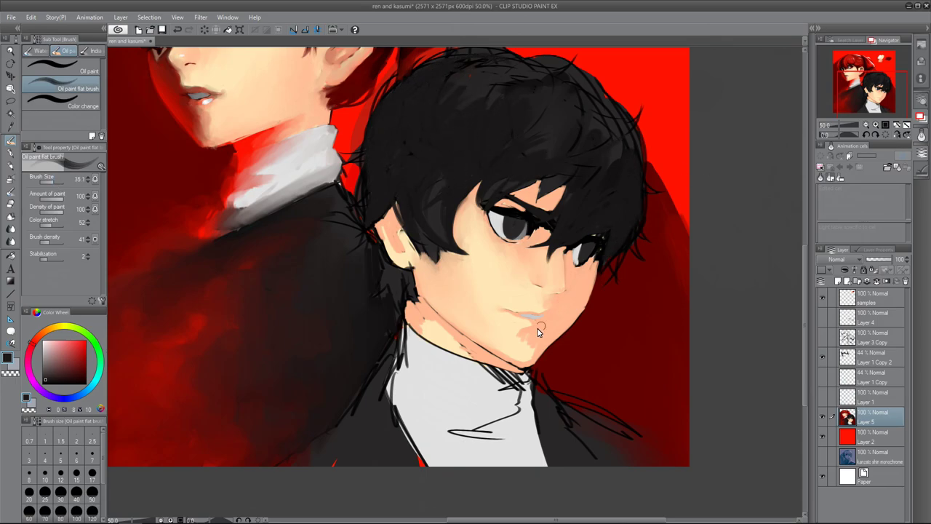
drag(626, 123, 633, 175)
drag(364, 211, 386, 87)
Fill the top of the boy's hair with near-black and blend it into one even mass
scroll(511, 53, up, 3)
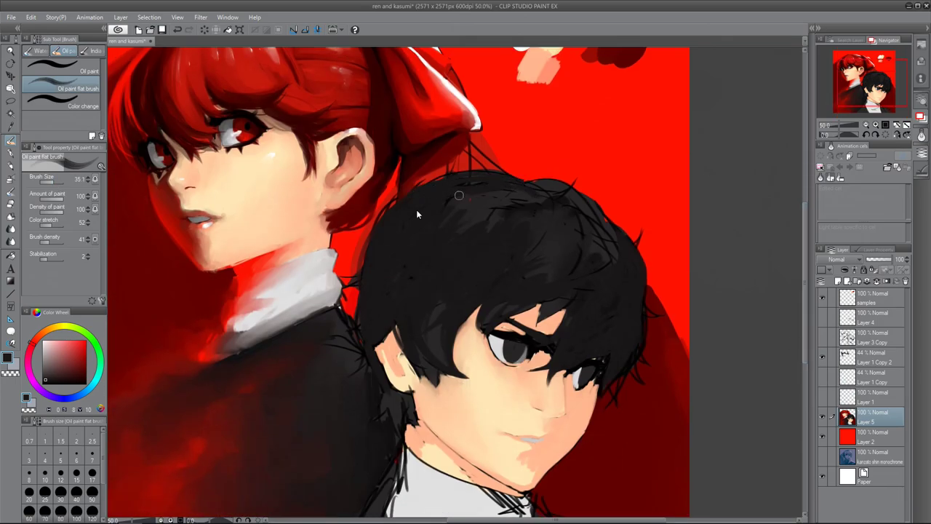
key(b)
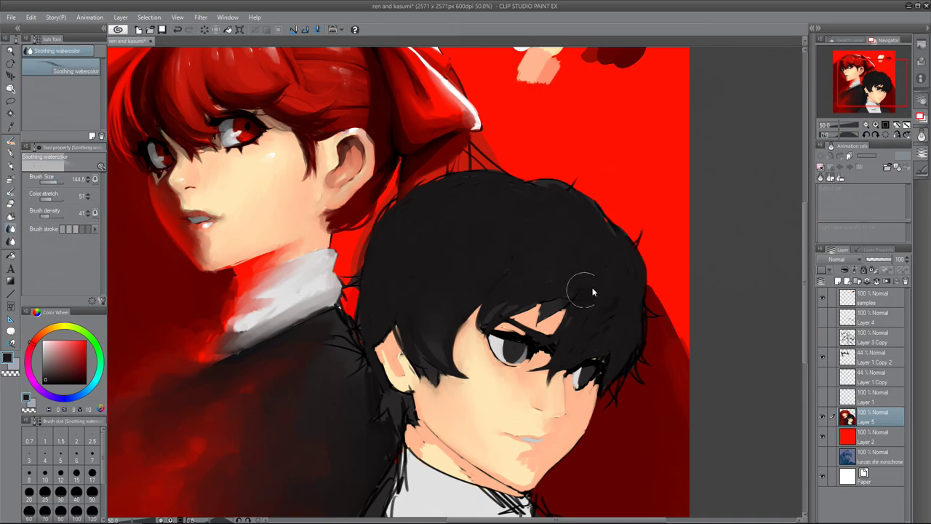
key(b)
scroll(631, 287, down, 3)
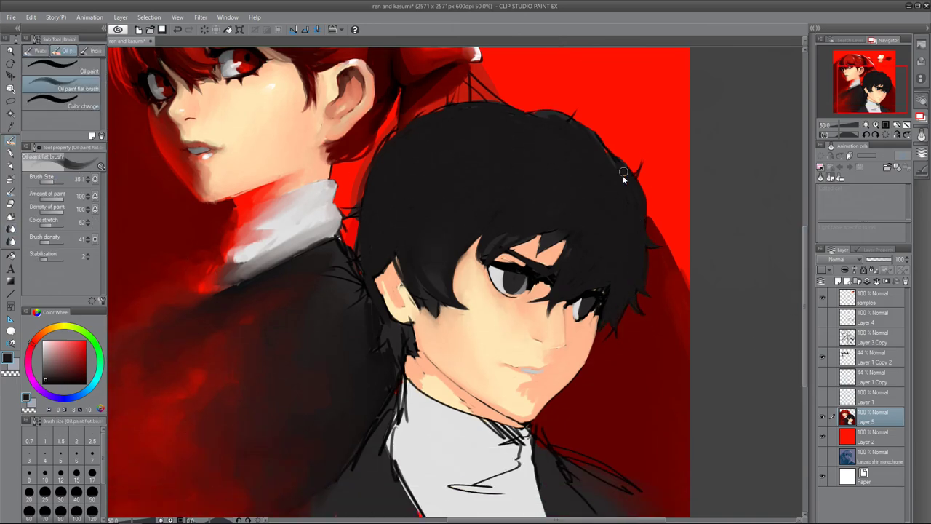
Paint curved black strand lines through the boy's hair and define the tufts along its outline
drag(392, 135, 553, 113)
drag(497, 133, 439, 285)
mouse_move(393, 327)
mouse_down()
mouse_move(398, 364)
mouse_move(400, 338)
mouse_up()
drag(460, 257, 455, 278)
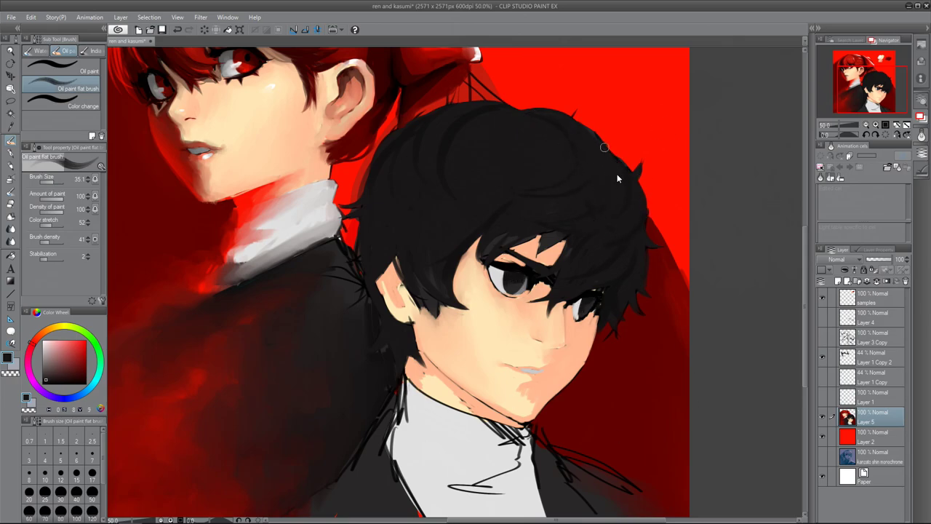
Paint a sampled peach skin tone along the boy's chin and jaw and blend it smoothly
alt+click(575, 339)
key(b)
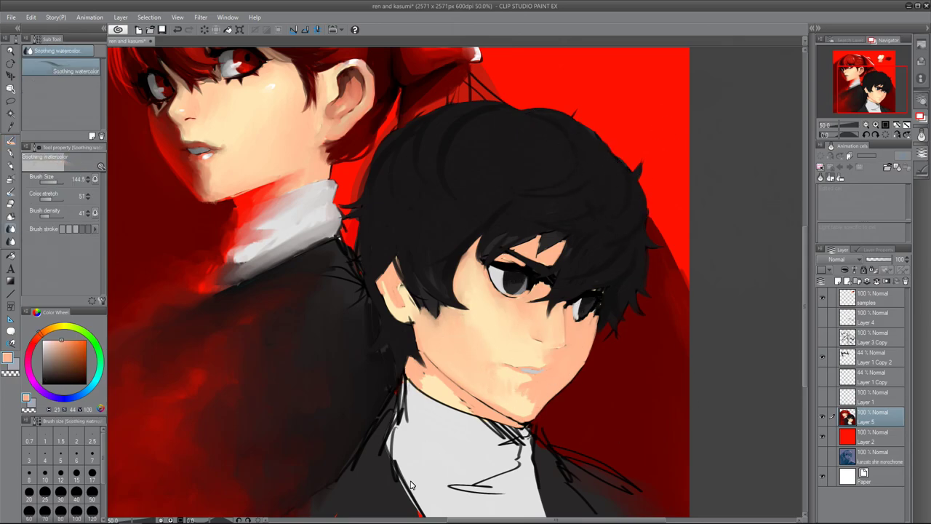
mouse_move(520, 393)
mouse_down()
mouse_move(524, 421)
mouse_move(535, 401)
mouse_move(466, 386)
mouse_up()
key(b)
key(b)
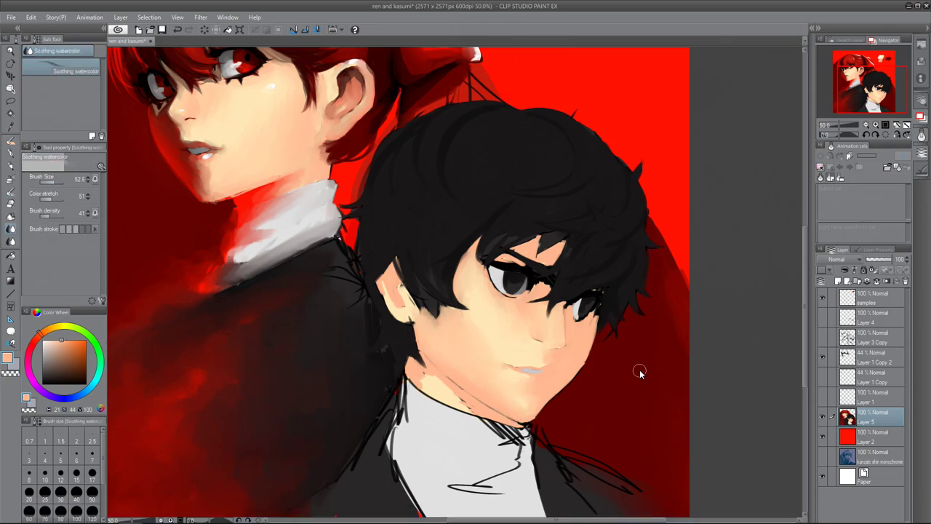
Paint over the sketch lines behind the boy's head and blend them into the girl's dark jacket shoulder
key(b)
alt+click(388, 218)
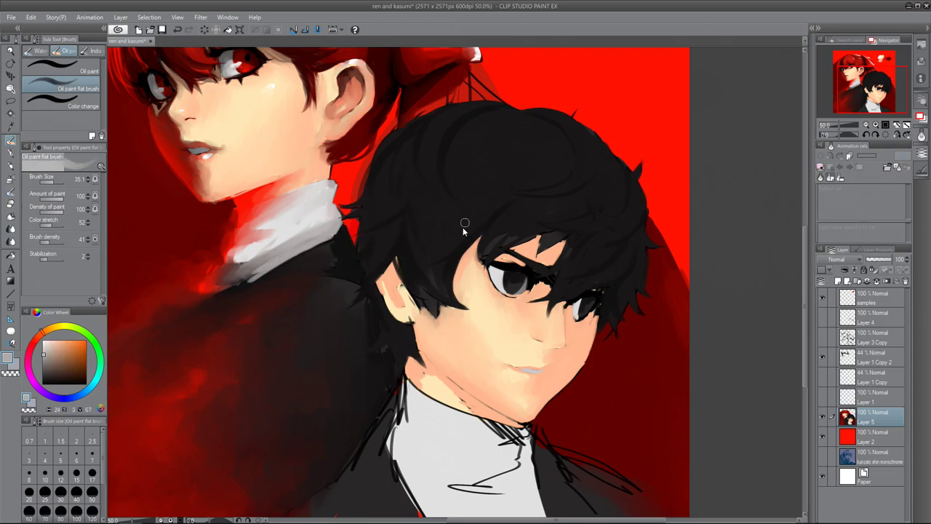
key(b)
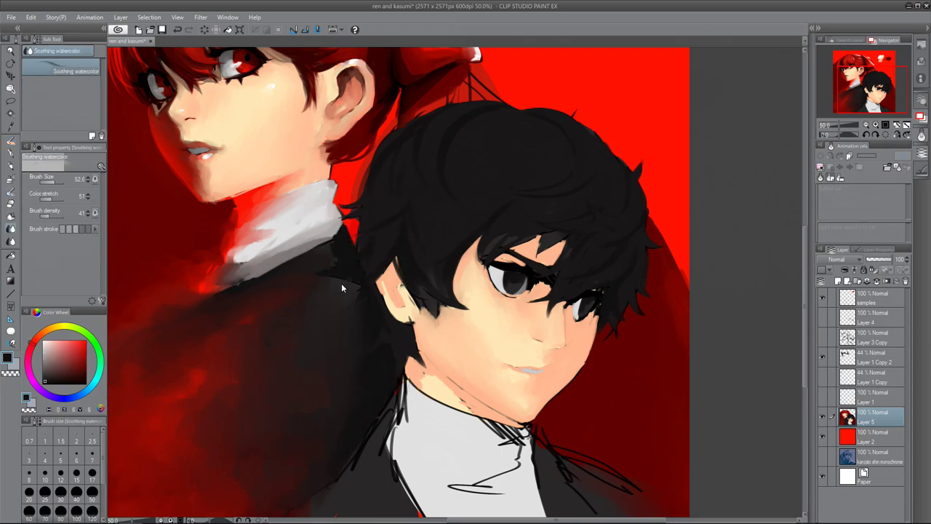
key(b)
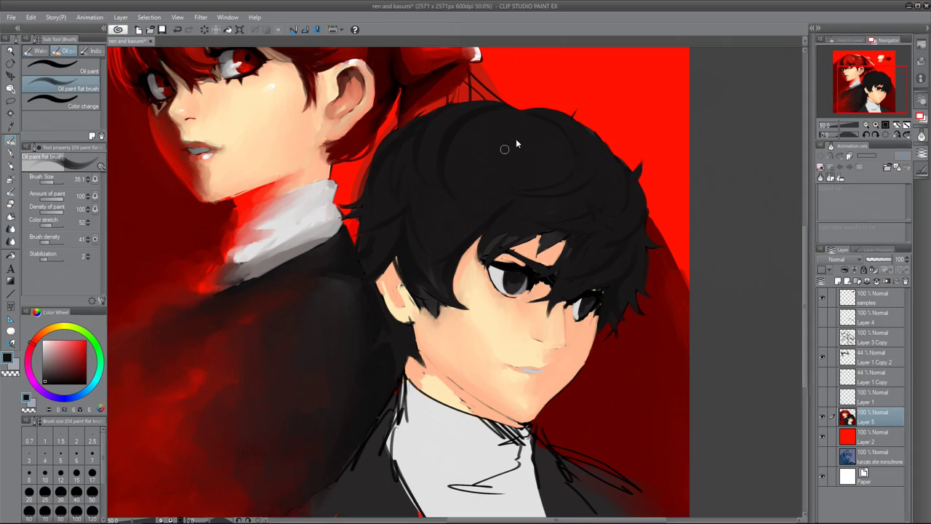
Paint dark grey highlights on the locks across the boy's crown, side hair and fringe
mouse_move(458, 122)
mouse_down()
mouse_move(458, 155)
mouse_move(499, 151)
mouse_up()
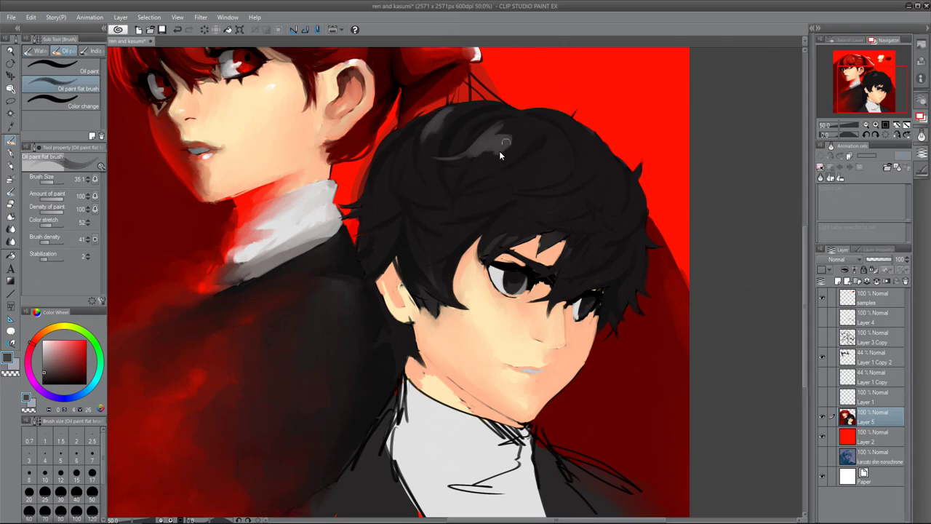
drag(405, 137, 376, 173)
drag(430, 197, 517, 179)
drag(593, 118, 552, 167)
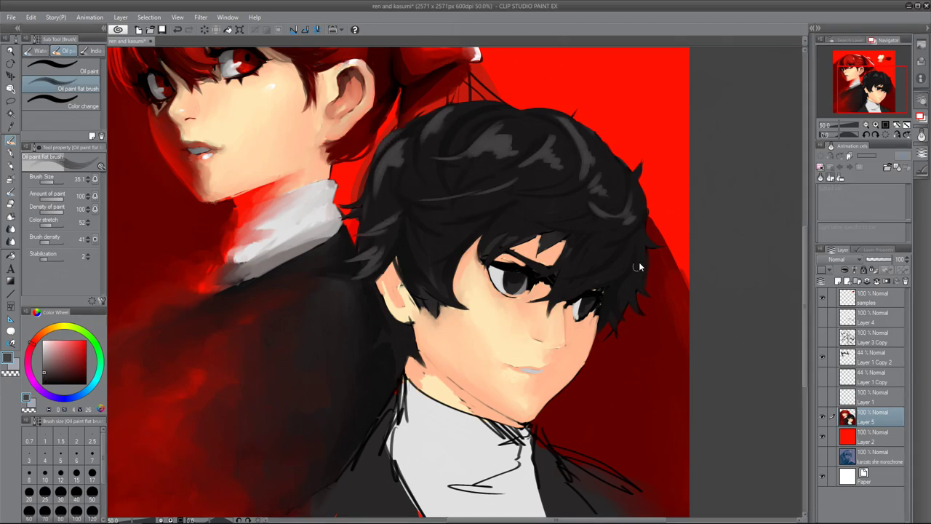
Blend the grey highlights on the boy's hair into soft, curved locks
key(b)
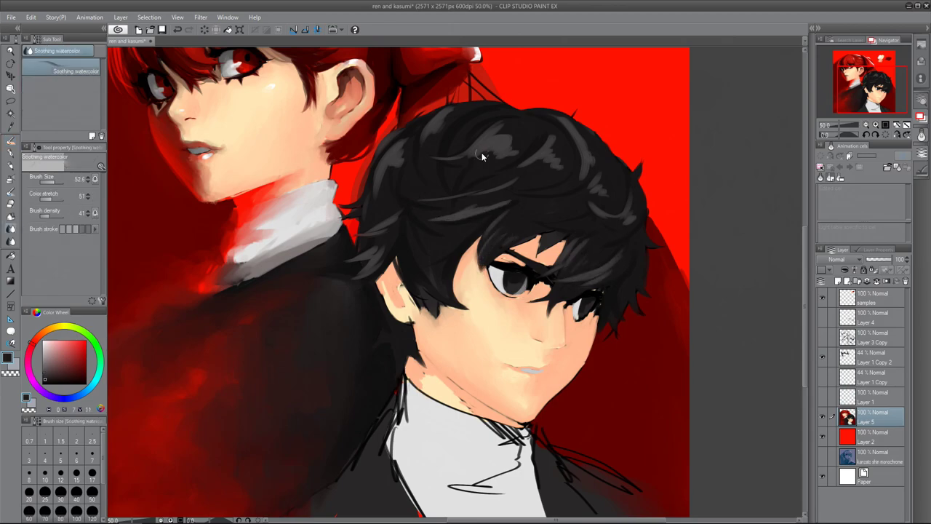
drag(481, 155, 529, 164)
drag(421, 216, 521, 200)
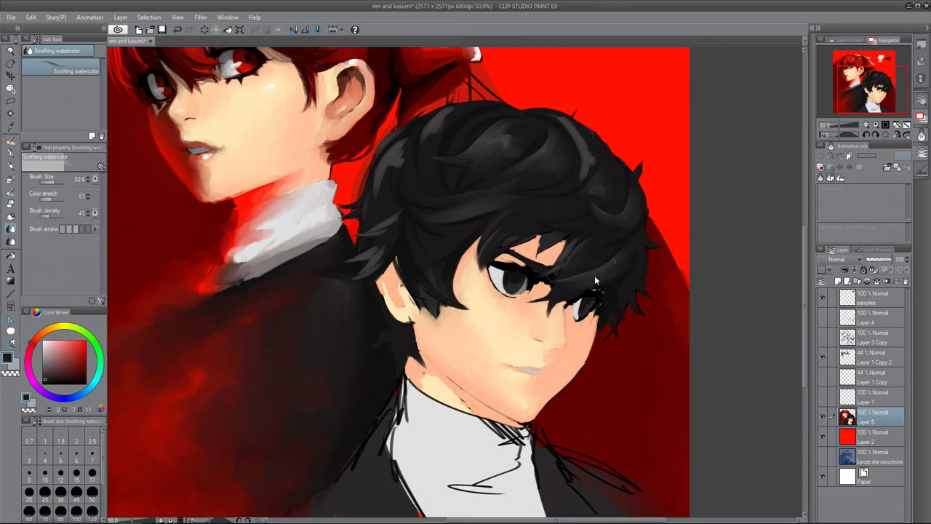
mouse_move(360, 263)
mouse_down()
mouse_move(420, 128)
mouse_move(462, 109)
mouse_up()
mouse_move(426, 167)
mouse_down()
mouse_move(594, 115)
mouse_move(561, 189)
mouse_up()
key(b)
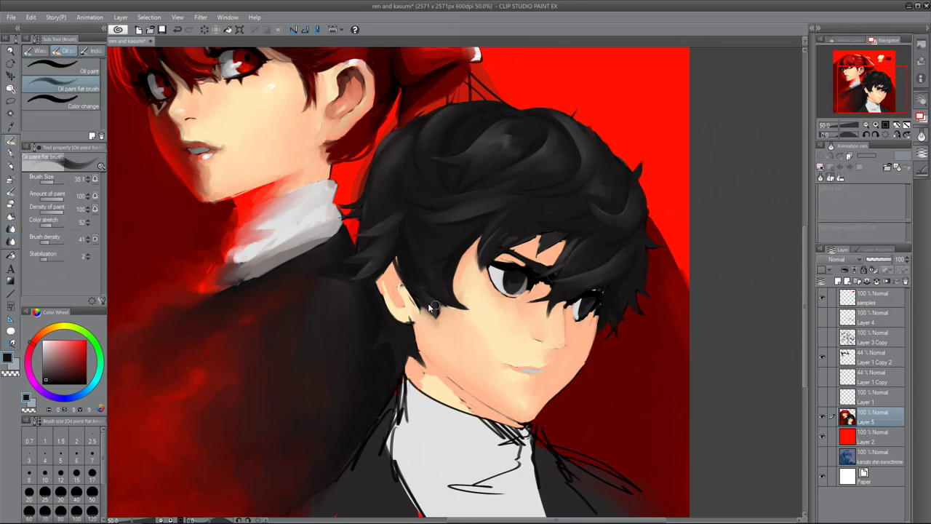
Clean up the boy's hair silhouette with sampled background reds, and add fine dark strands over the forehead and outer edges
drag(462, 255, 480, 240)
alt+click(625, 161)
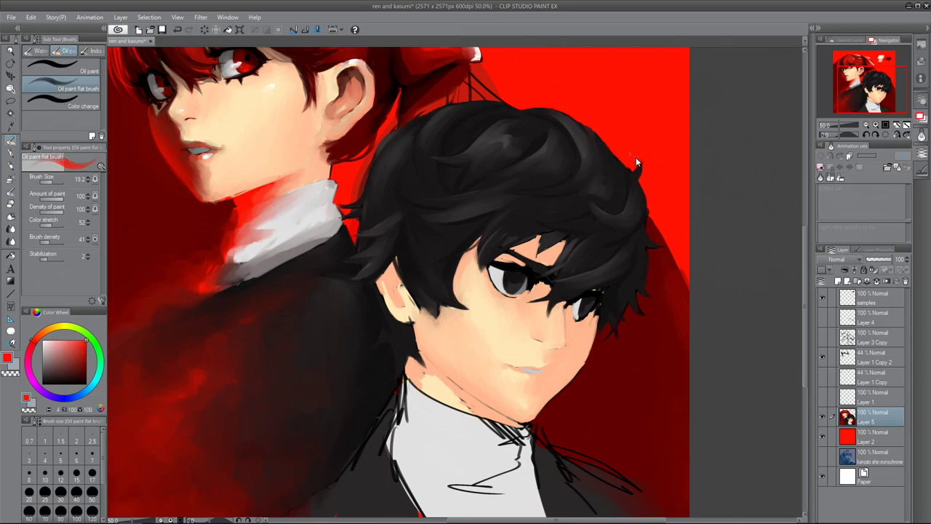
alt+click(619, 346)
mouse_move(549, 243)
mouse_down()
mouse_move(525, 252)
mouse_move(532, 283)
mouse_up()
key(bracketleft)
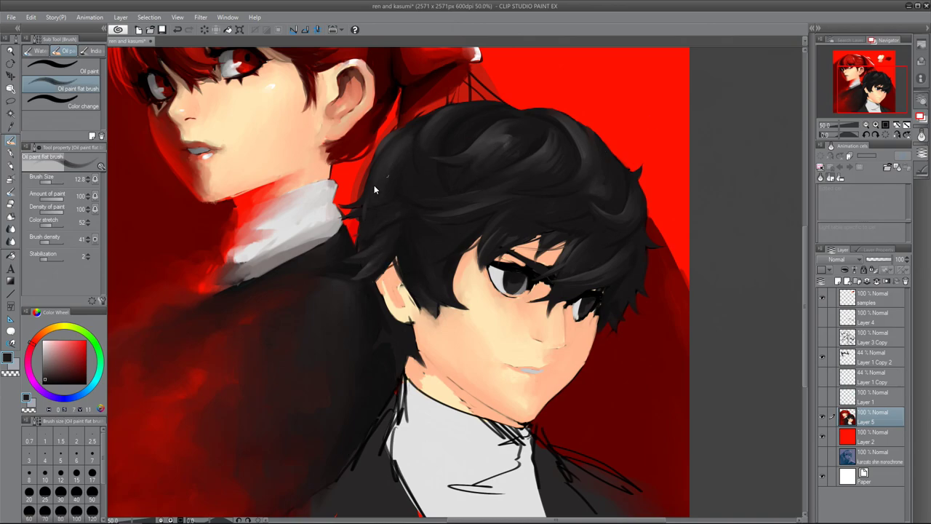
alt+click(554, 262)
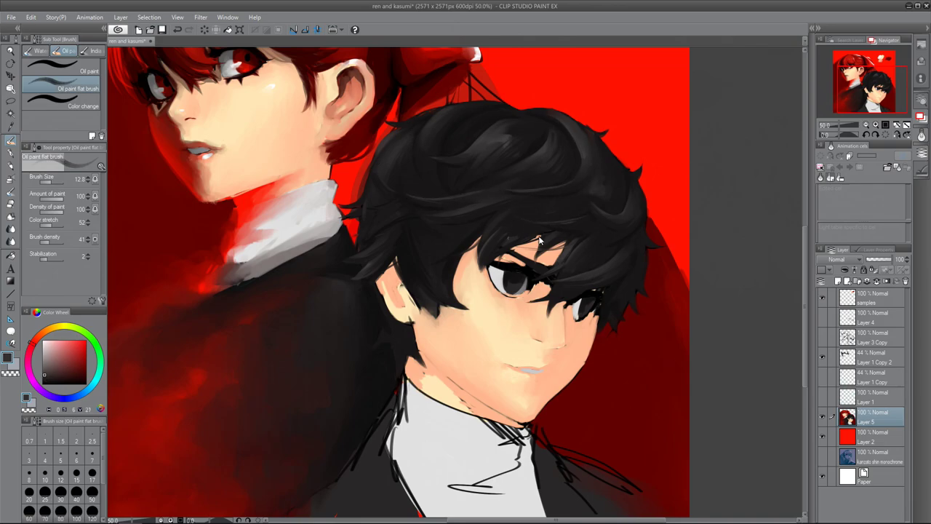
alt+click(357, 283)
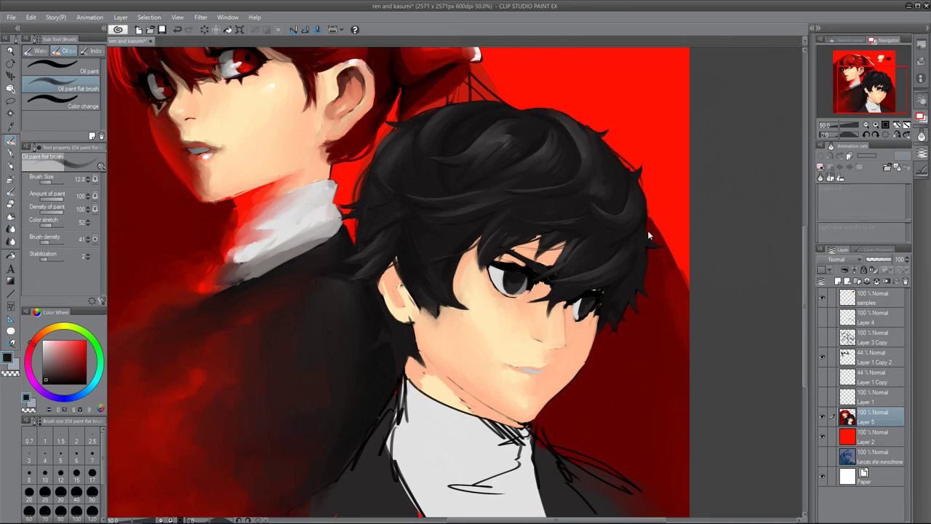
Cover the leftover sketch lines between the girl's bow and the boy's head with sampled reds, and touch up his hair
alt+click(444, 102)
drag(444, 102, 469, 73)
alt+click(492, 81)
alt+click(419, 120)
alt+click(419, 116)
alt+click(485, 183)
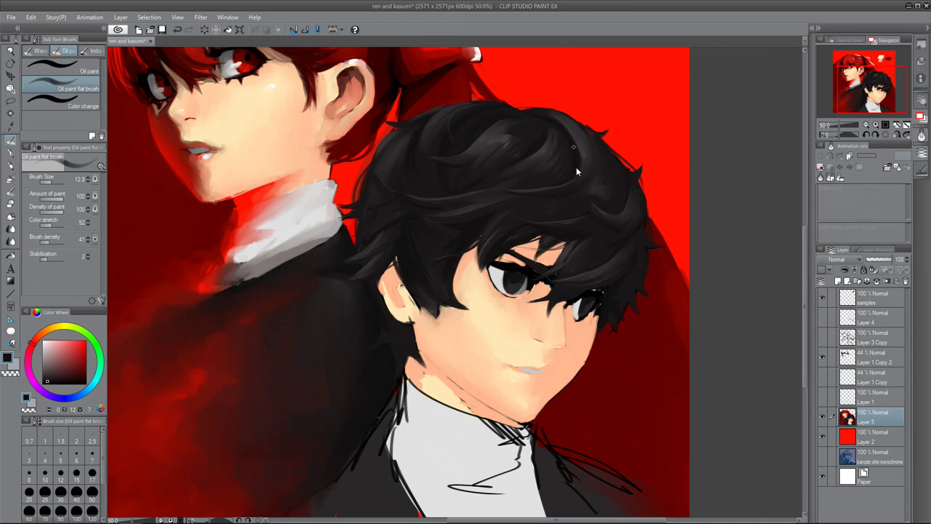
Paint a red shadow over the far side of the boy's face, from below the eye to the chin, and blend it
scroll(744, 347, down, 2)
scroll(537, 282, up, 1)
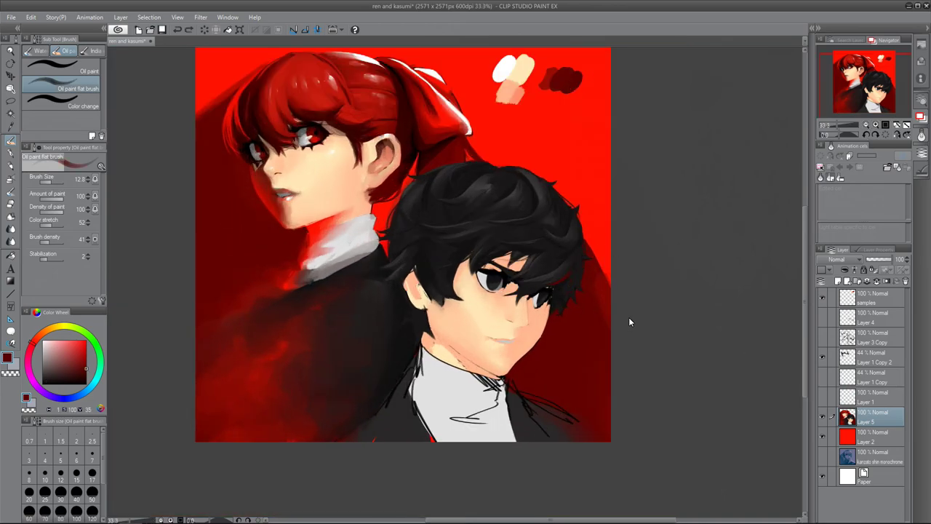
scroll(551, 128, up, 1)
mouse_move(575, 219)
mouse_down()
mouse_move(587, 250)
mouse_move(549, 257)
mouse_move(525, 277)
mouse_move(541, 281)
mouse_move(518, 276)
mouse_move(601, 264)
mouse_move(501, 274)
mouse_move(543, 281)
mouse_move(540, 289)
mouse_move(550, 267)
mouse_move(539, 311)
mouse_move(587, 344)
mouse_move(542, 408)
mouse_up()
scroll(800, 301, up, 3)
scroll(800, 302, down, 3)
mouse_move(571, 348)
mouse_down()
mouse_move(545, 392)
mouse_move(590, 348)
mouse_up()
alt+click(554, 360)
key(b)
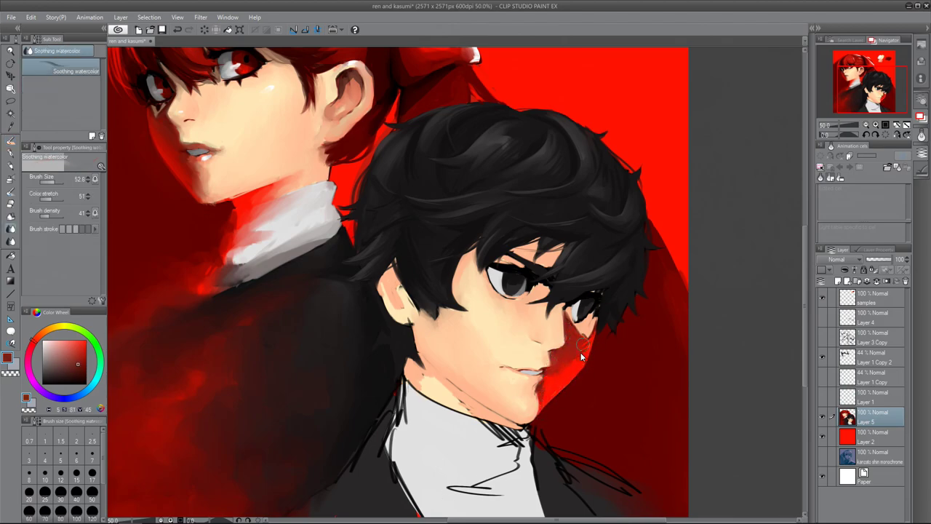
Paint dark red reflected light along the boy's fringe and hair locks and blend it into the black
key(b)
mouse_move(625, 275)
mouse_down()
mouse_move(582, 290)
mouse_move(610, 301)
mouse_up()
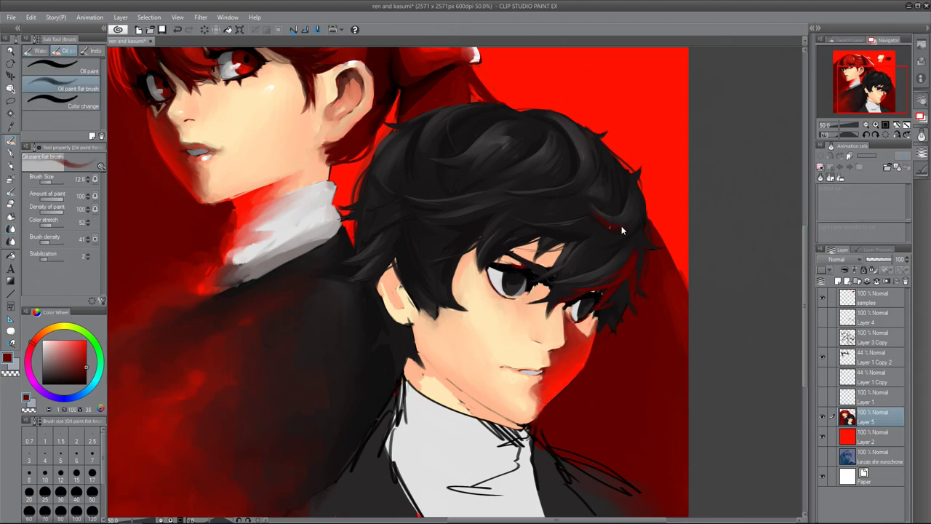
key(j)
key(b)
key(j)
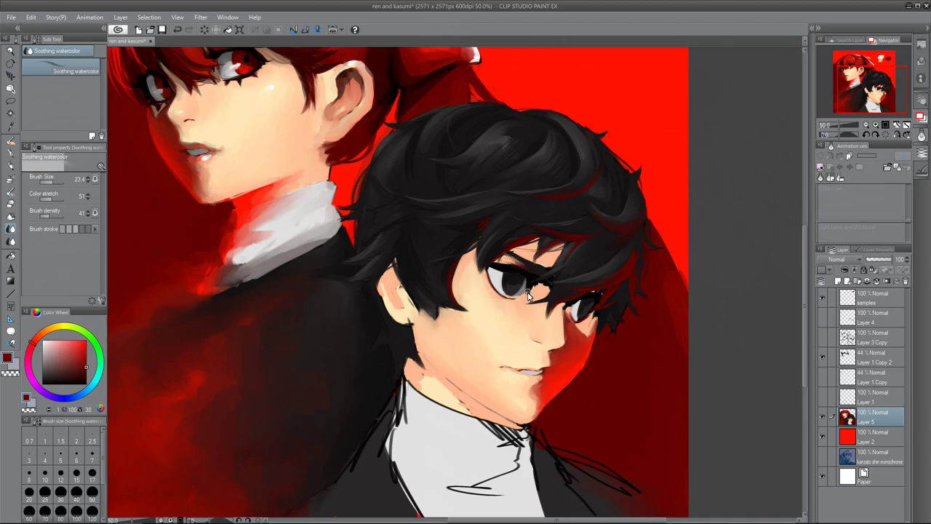
key(b)
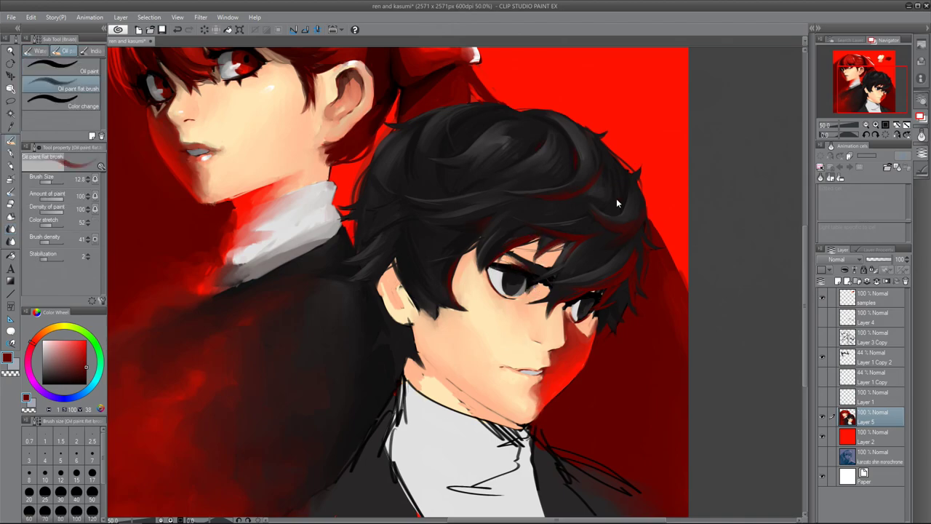
Shade the whites of the boy's eyes with a sampled grey and blend the tone
alt+click(574, 304)
key(x)
key(b)
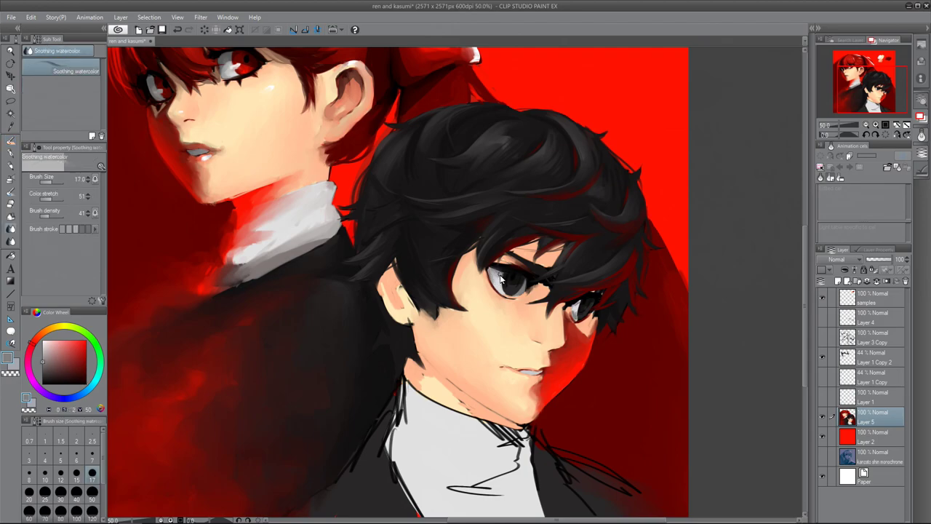
Deepen the boy's hair with black strokes across the crown, fringe, side locks and back edge
key(ctrl+minus)
key(x)
key(b)
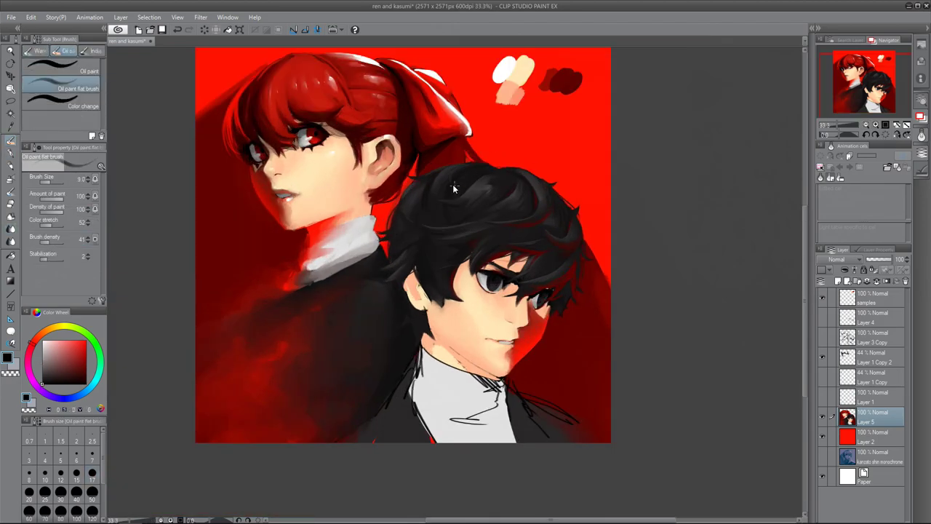
mouse_move(458, 219)
mouse_down()
mouse_move(536, 178)
mouse_move(474, 216)
mouse_move(569, 212)
mouse_up()
mouse_move(534, 278)
mouse_down()
mouse_move(574, 256)
mouse_move(559, 312)
mouse_up()
mouse_move(538, 227)
mouse_down()
mouse_move(477, 246)
mouse_move(474, 283)
mouse_up()
drag(426, 244, 440, 286)
drag(400, 240, 416, 285)
drag(392, 223, 392, 261)
key(b)
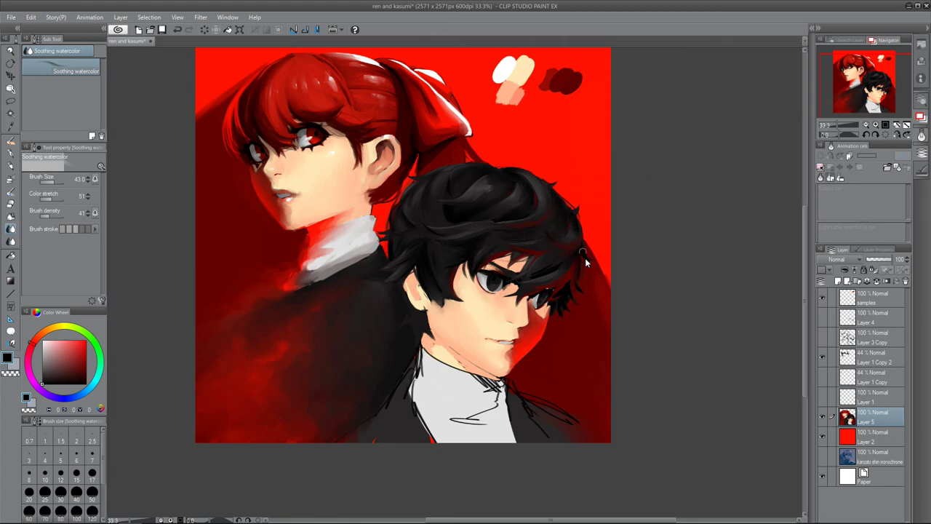
Blend the boy's far shoulder into the dark red background, and work sampled dark red along the outer hair
drag(555, 336, 544, 432)
key(b)
alt+click(580, 288)
scroll(519, 334, up, 1)
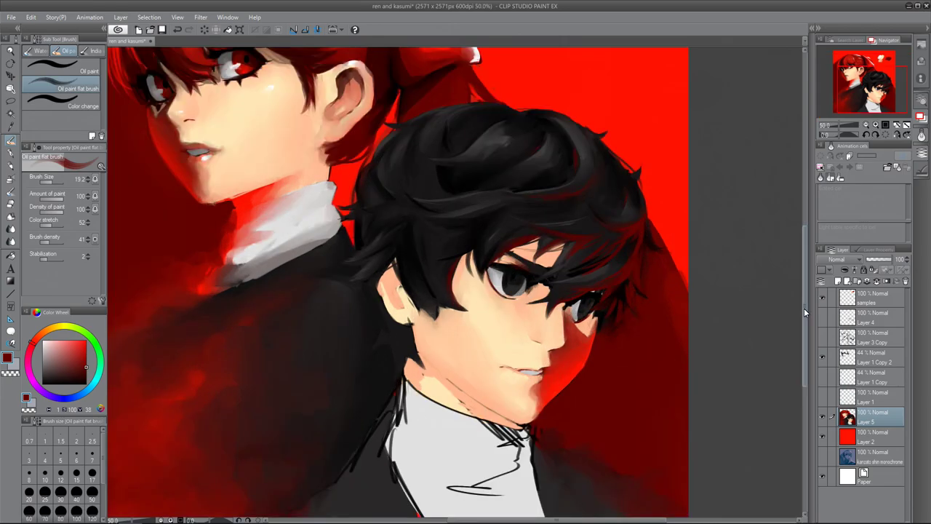
key(b)
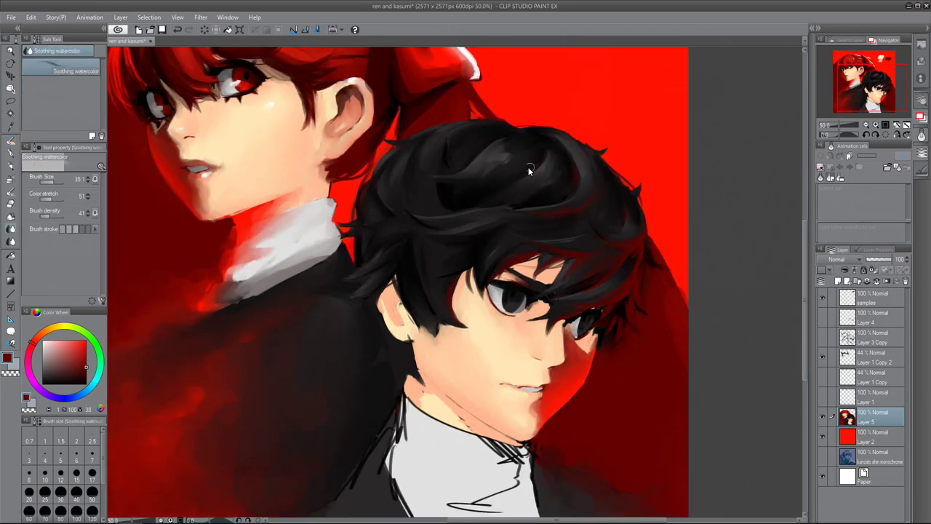
Refine the lashes and skin edges around the boy's eyes with a smaller brush, using sampled black and skin tones
key(b)
alt+click(429, 313)
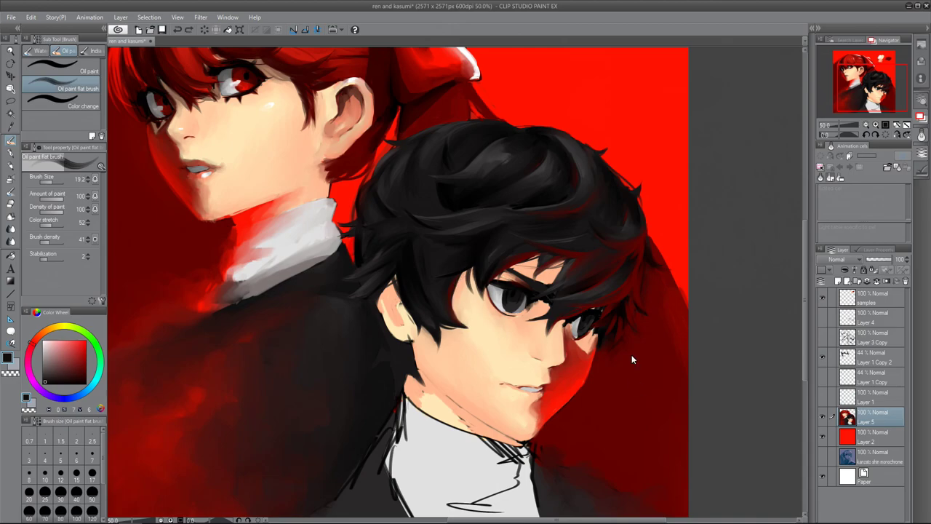
key(bracketleft)
key(bracketleft)
key(bracketleft)
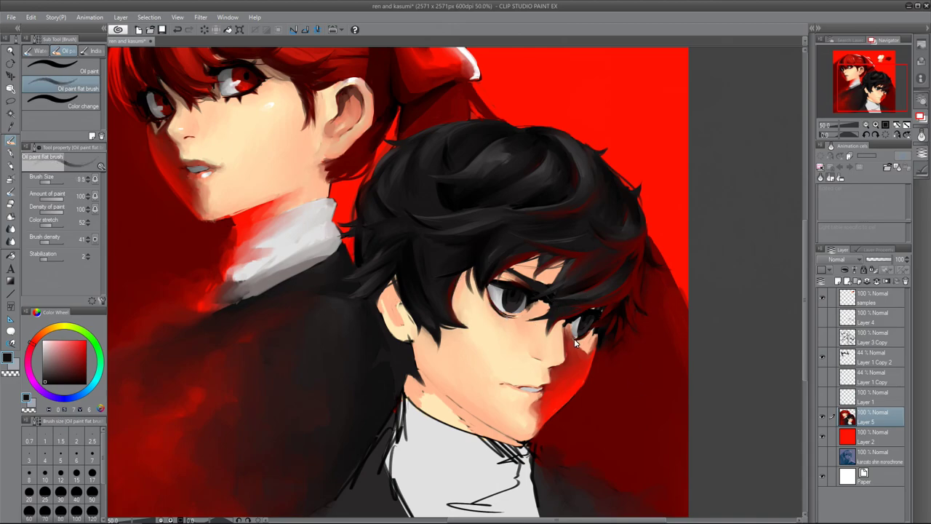
alt+click(580, 345)
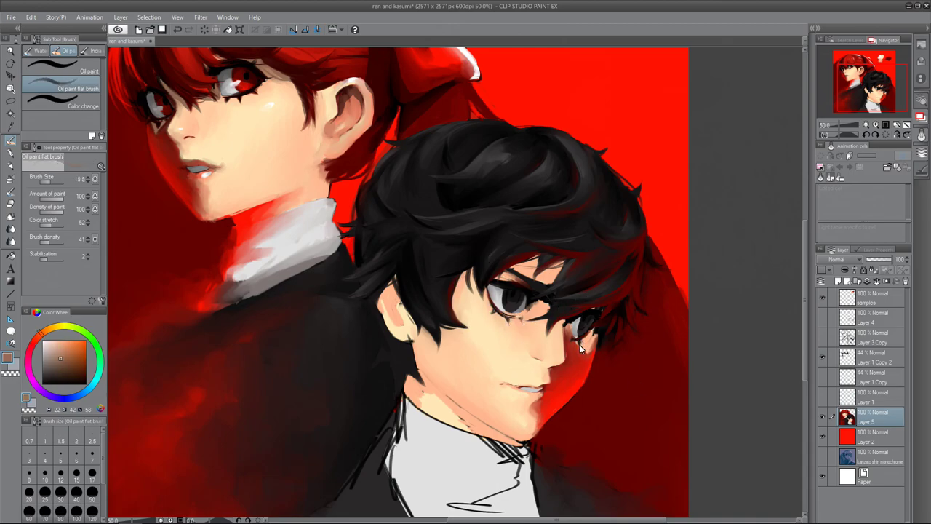
key(ctrl+minus)
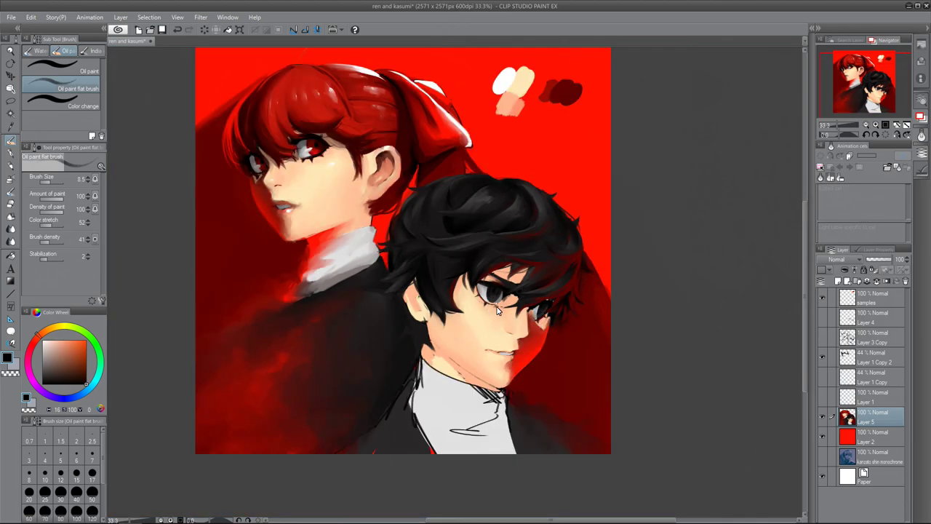
Smooth the skin around the boy's nose, mouth and jaw with sampled skin and red tones
key(ctrl+plus)
key(ctrl+plus)
alt+click(566, 388)
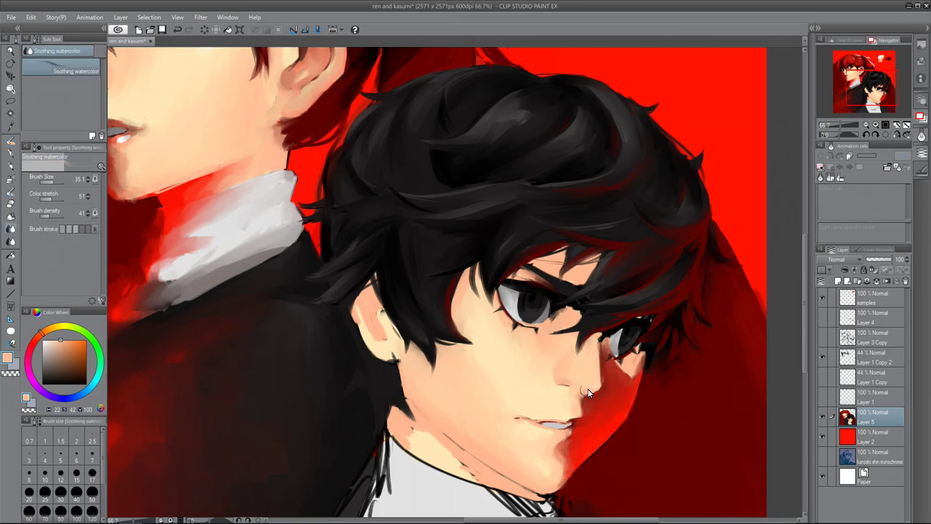
alt+click(551, 375)
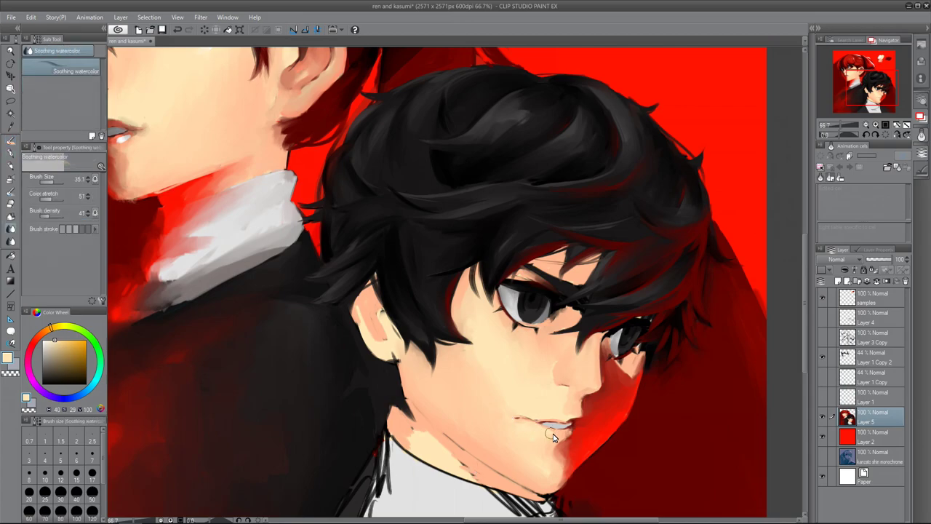
alt+click(621, 461)
alt+click(466, 460)
Add bright highlights to the boy's eyes and upper cheek
key(bracketright)
drag(512, 302, 522, 312)
alt+click(474, 335)
drag(480, 332, 485, 339)
Paint white highlight strokes on the boy's hair across the crown, fringe, outer edge and side locks
drag(535, 88, 495, 108)
drag(452, 73, 409, 108)
mouse_move(538, 86)
mouse_down()
mouse_move(504, 124)
mouse_move(477, 127)
mouse_up()
drag(367, 152, 384, 110)
drag(629, 114, 617, 150)
drag(539, 180, 515, 185)
drag(451, 194, 426, 199)
drag(692, 204, 685, 212)
drag(406, 229, 403, 259)
drag(483, 208, 479, 211)
drag(393, 197, 336, 207)
Blend the white hair highlights into the dark locks on the crown and above the fringe
key(b)
mouse_move(378, 163)
mouse_down()
mouse_move(375, 123)
mouse_move(371, 145)
mouse_move(465, 74)
mouse_up()
mouse_move(542, 146)
mouse_down()
mouse_move(578, 124)
mouse_move(546, 117)
mouse_up()
drag(596, 86, 631, 147)
drag(491, 191, 426, 204)
drag(611, 178, 528, 185)
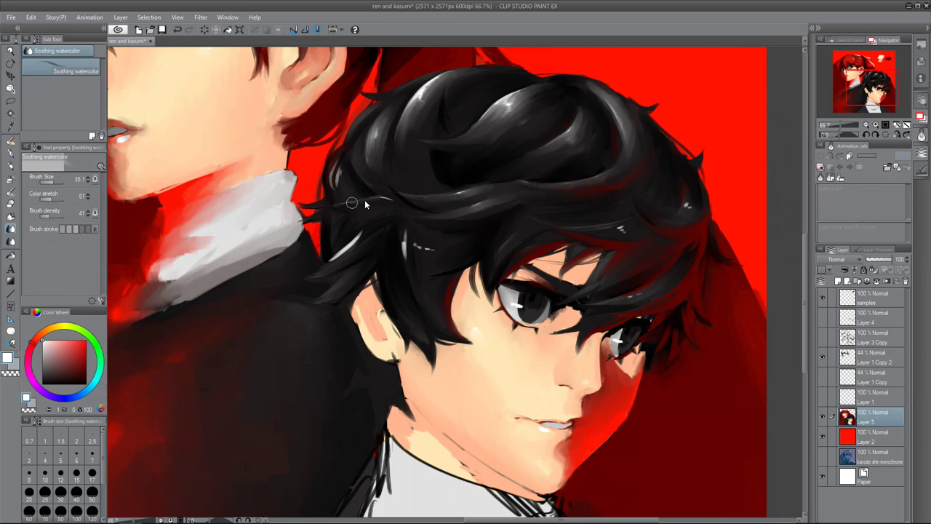
Paint dark strokes between the highlights on the crown of the boy's hair and soften them
key(ctrl+minus)
key(b)
mouse_move(440, 207)
mouse_down()
mouse_move(480, 187)
mouse_move(499, 158)
mouse_move(494, 143)
mouse_move(476, 143)
mouse_up()
click(12, 230)
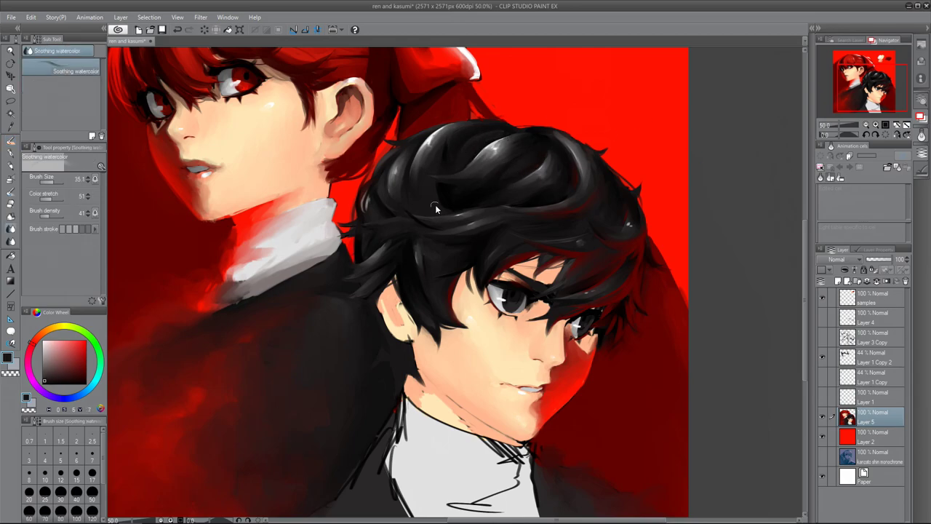
Shade the inside of the boy's ear, blend it, and retouch the earlobe with a sampled skin tone
key(b)
scroll(374, 520, down, 2)
drag(388, 208, 402, 247)
key(b)
alt+click(409, 268)
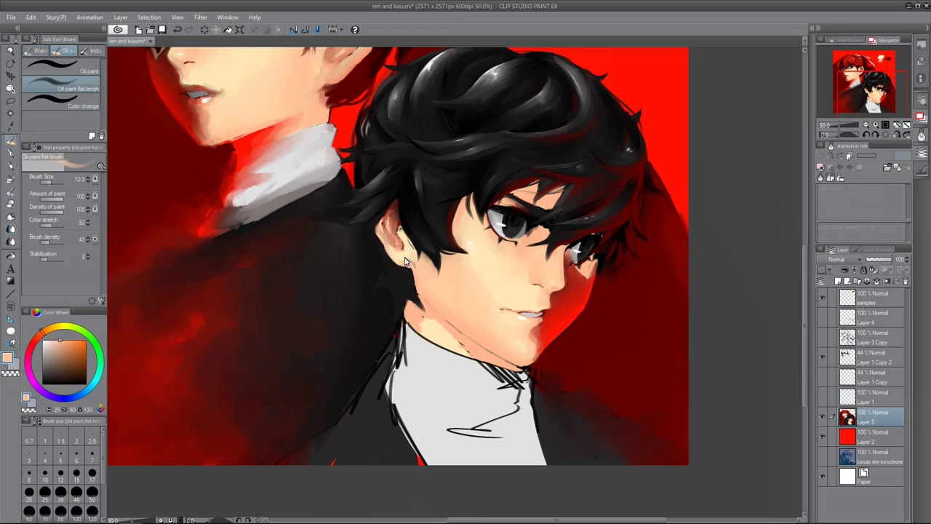
Paint sampled bright red under the boy's jaw and over the collar and far shoulder, covering the sketch lines
alt+click(542, 373)
key(b)
mouse_move(524, 382)
mouse_down()
mouse_move(457, 334)
mouse_move(525, 379)
mouse_up()
mouse_move(482, 356)
mouse_down()
mouse_move(509, 429)
mouse_move(596, 465)
mouse_move(662, 444)
mouse_up()
Repaint the border between the boy's jacket and turtleneck with sampled colours, and add grey folds to the turtleneck
alt+click(393, 393)
drag(393, 459, 405, 360)
alt+click(407, 364)
drag(419, 404, 510, 397)
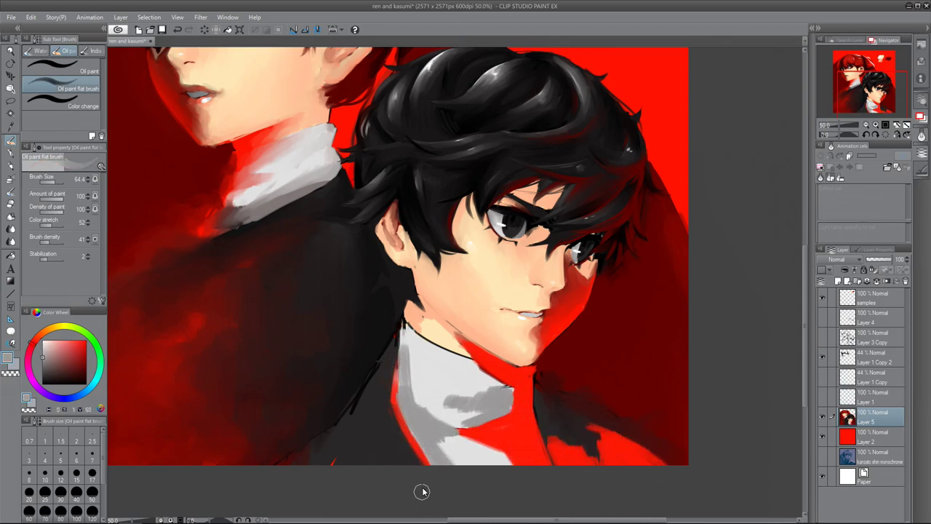
Cover the remaining outline of the boy's near shoulder, and blend the jacket, turtleneck and red areas together
drag(378, 360, 313, 447)
key(j)
drag(393, 349, 384, 433)
drag(415, 338, 480, 407)
mouse_move(436, 386)
mouse_down()
mouse_move(510, 387)
mouse_move(459, 338)
mouse_up()
mouse_move(291, 454)
mouse_down()
mouse_move(342, 428)
mouse_move(332, 401)
mouse_up()
mouse_move(553, 459)
mouse_down()
mouse_move(623, 447)
mouse_move(550, 426)
mouse_move(609, 441)
mouse_move(670, 362)
mouse_up()
Paint a white rim light along the back edge of the boy's hair and blend it into the locks
key(ctrl+minus)
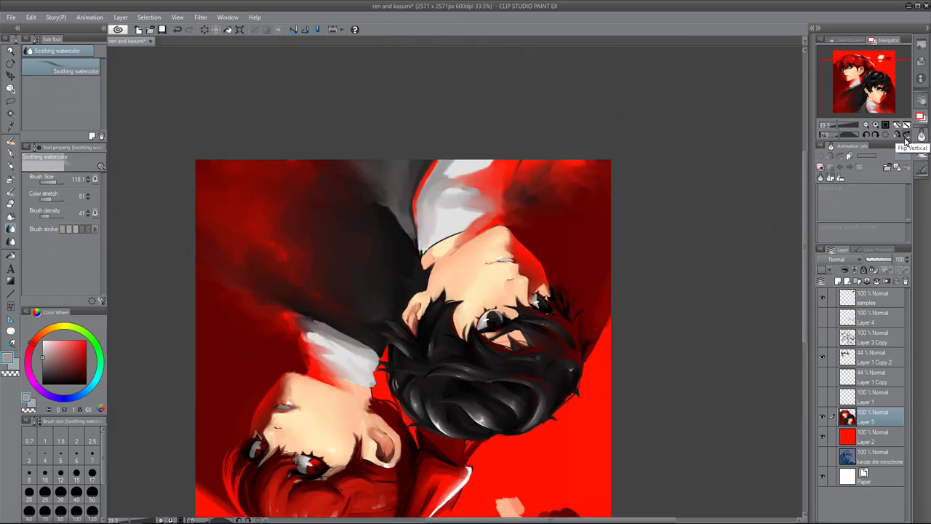
key(p)
drag(484, 128, 403, 177)
mouse_move(441, 131)
mouse_down()
mouse_move(393, 201)
mouse_move(381, 202)
mouse_up()
drag(387, 208, 402, 213)
key(j)
mouse_move(455, 125)
mouse_down()
mouse_move(429, 171)
mouse_move(399, 191)
mouse_up()
drag(407, 152, 407, 202)
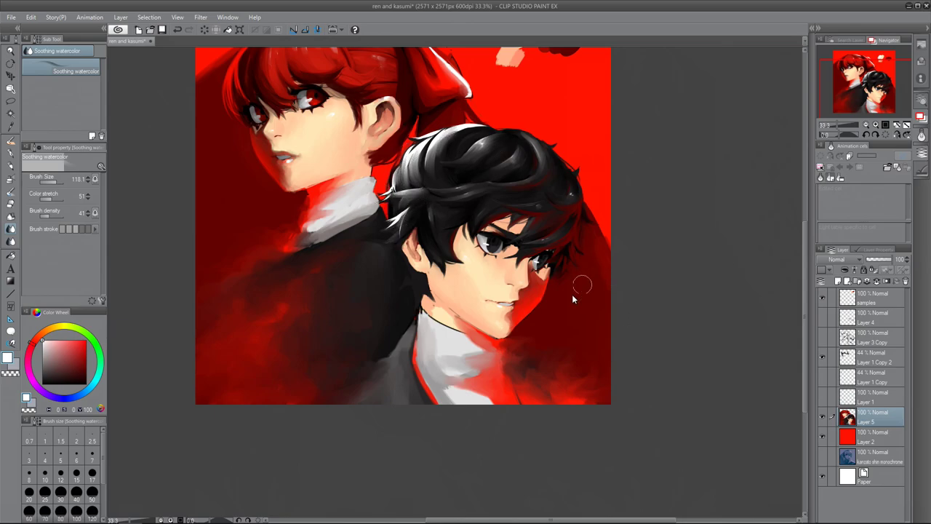
Add dark hair strands at the boy's nape, behind the ear
key(p)
key(j)
key(b)
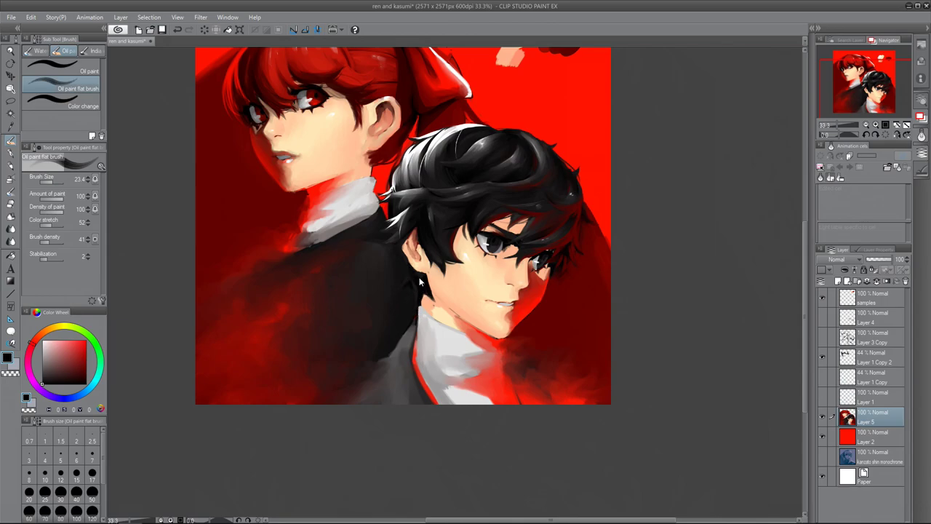
Show Layer 4 and work on the boy's black square-framed glasses there, erasing excess paint around the frame
click(823, 317)
click(873, 317)
mouse_move(521, 256)
mouse_down()
mouse_move(509, 279)
mouse_move(540, 266)
mouse_up()
drag(472, 256, 510, 282)
key(e)
drag(456, 231, 502, 270)
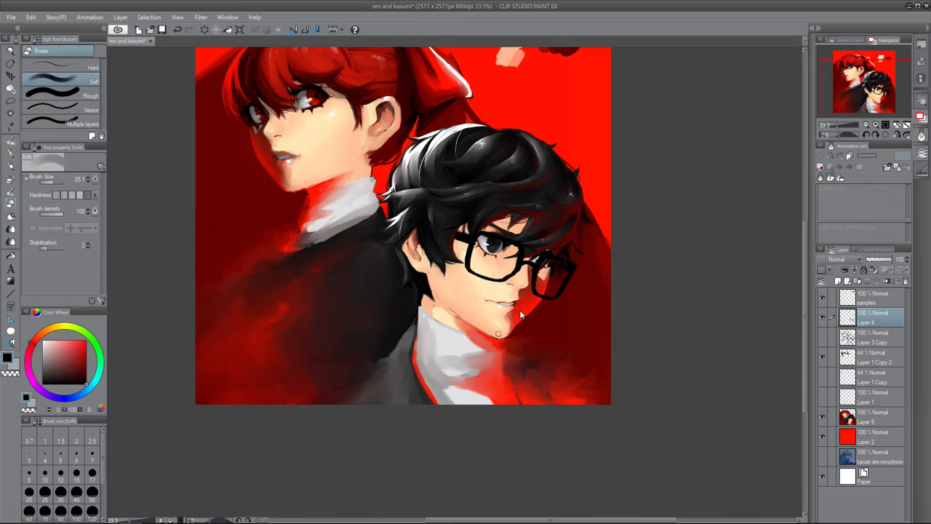
Tint the far lens of the glasses with a sampled red, blend it, and add light glints to the frame
key(b)
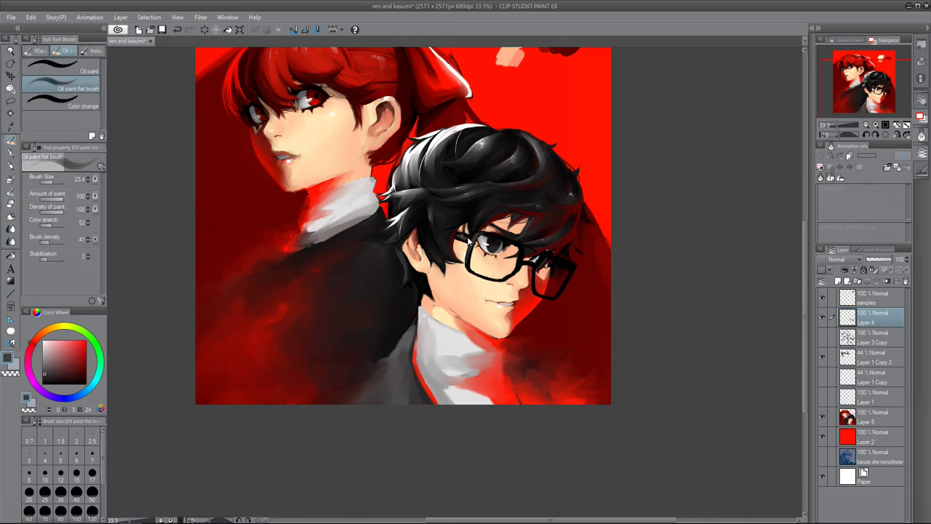
alt+click(565, 296)
mouse_move(567, 270)
mouse_down()
mouse_move(542, 298)
mouse_move(557, 284)
mouse_up()
key(b)
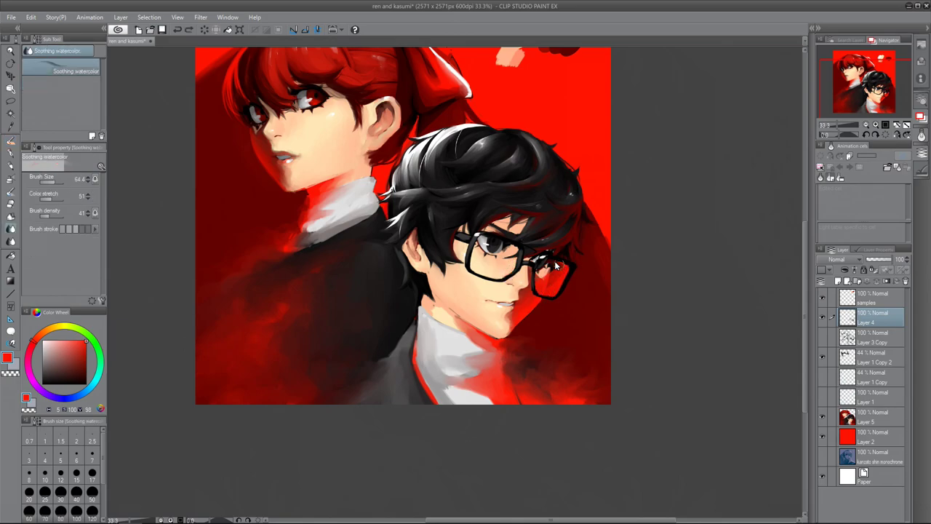
key(b)
alt+click(537, 275)
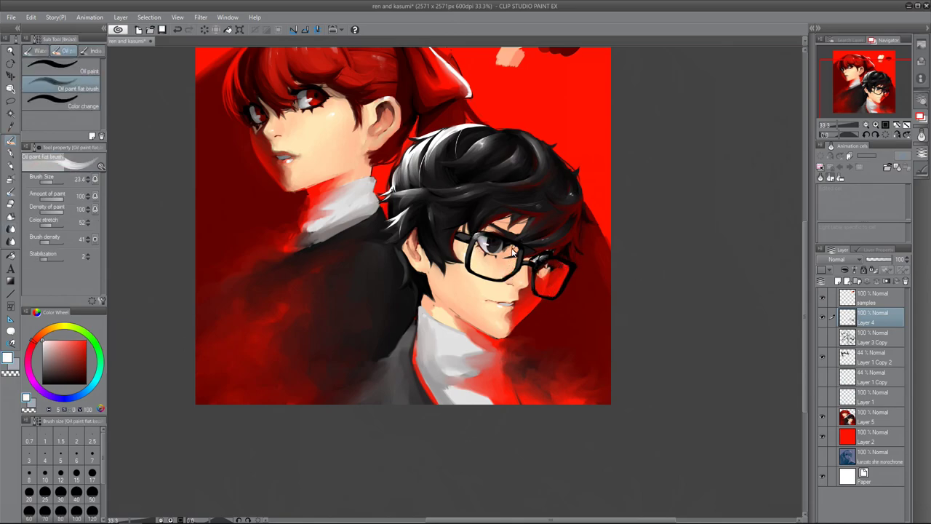
Hide the glasses and paint black shadows over the boy's forehead and around his eyes on Layer 1 Copy 2
click(823, 317)
click(873, 357)
key(p)
alt+click(540, 192)
mouse_move(477, 229)
mouse_down()
mouse_move(480, 251)
mouse_move(513, 219)
mouse_move(484, 250)
mouse_up()
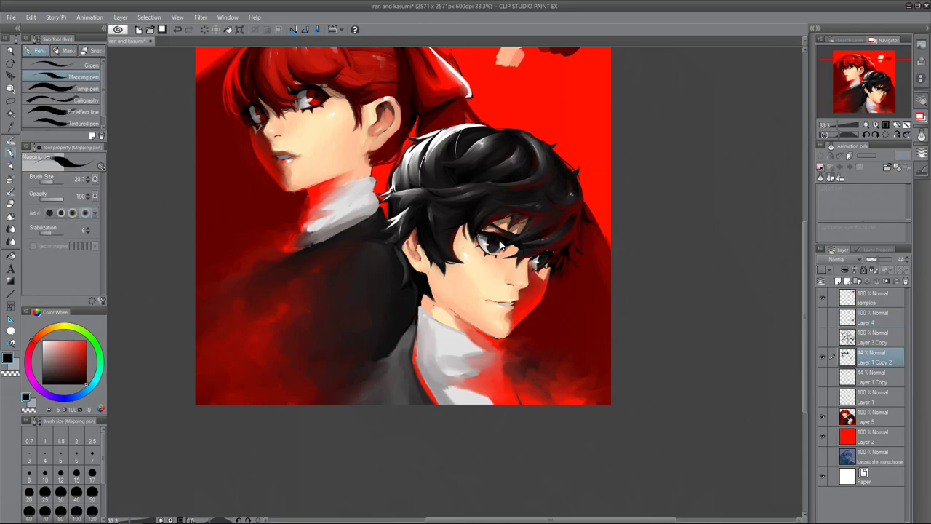
key(ctrl+plus)
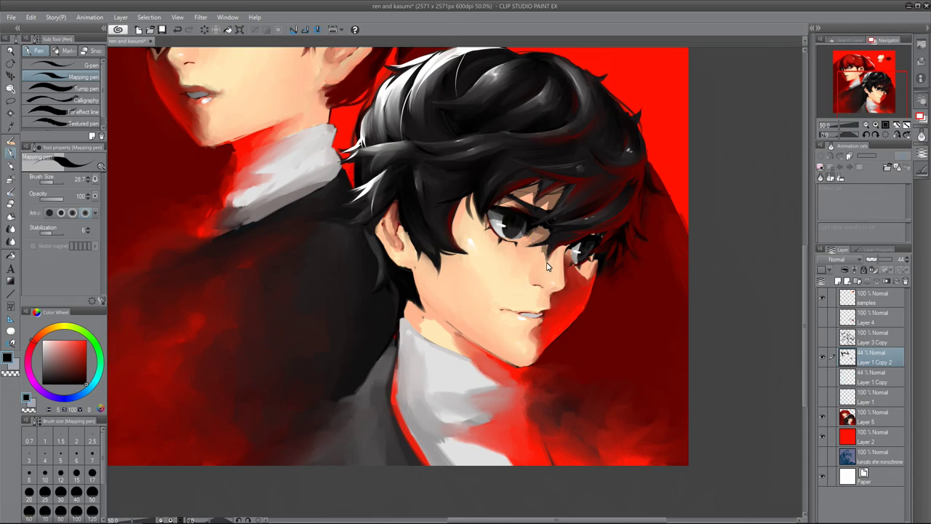
drag(572, 251, 594, 240)
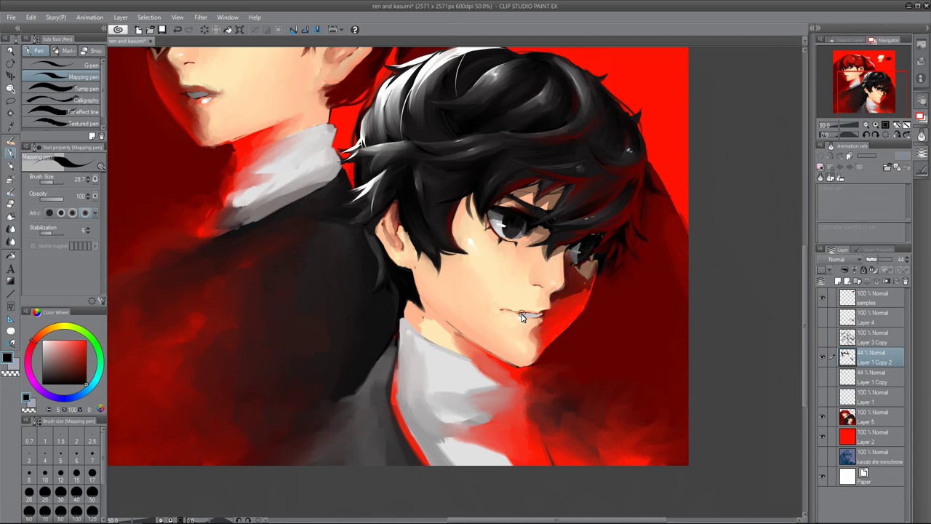
Add black shading to the boy's lips, ear and hairline, undo a stray stroke, and blend the shadows
key(b)
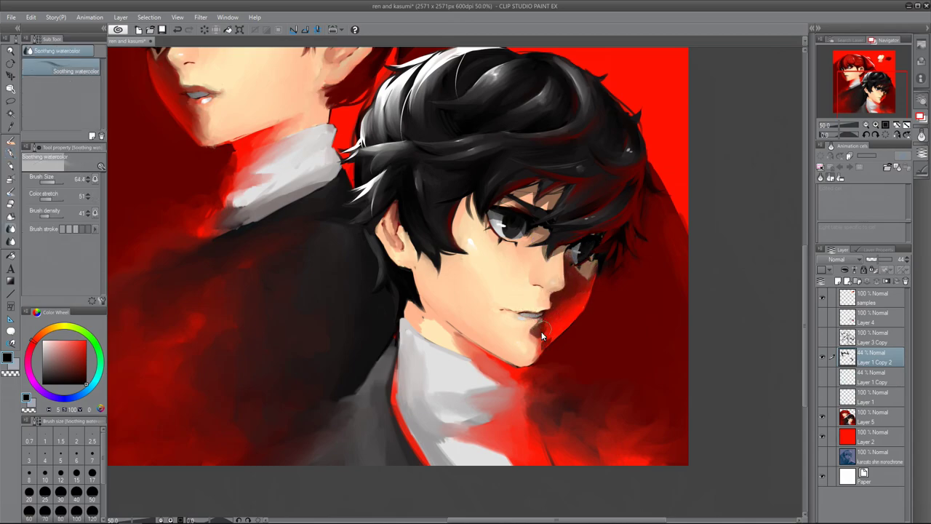
key(b)
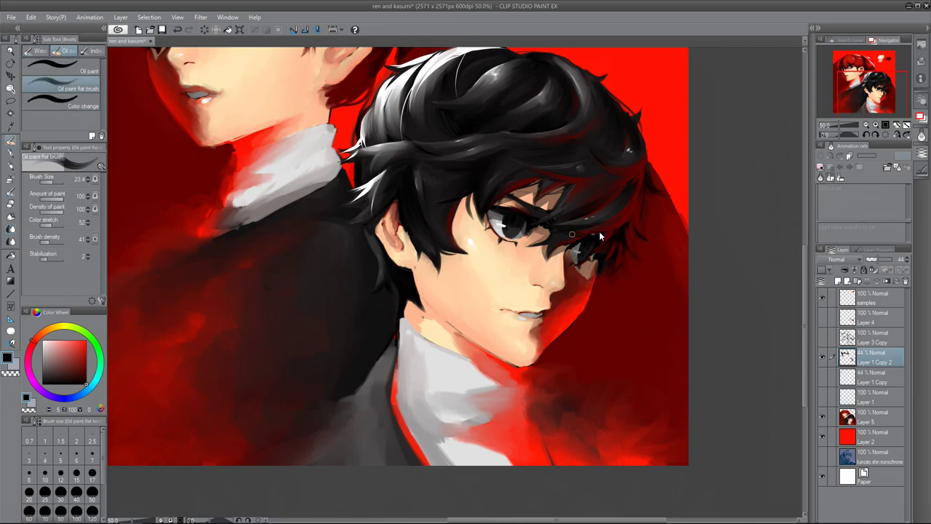
key(p)
key(ctrl+z)
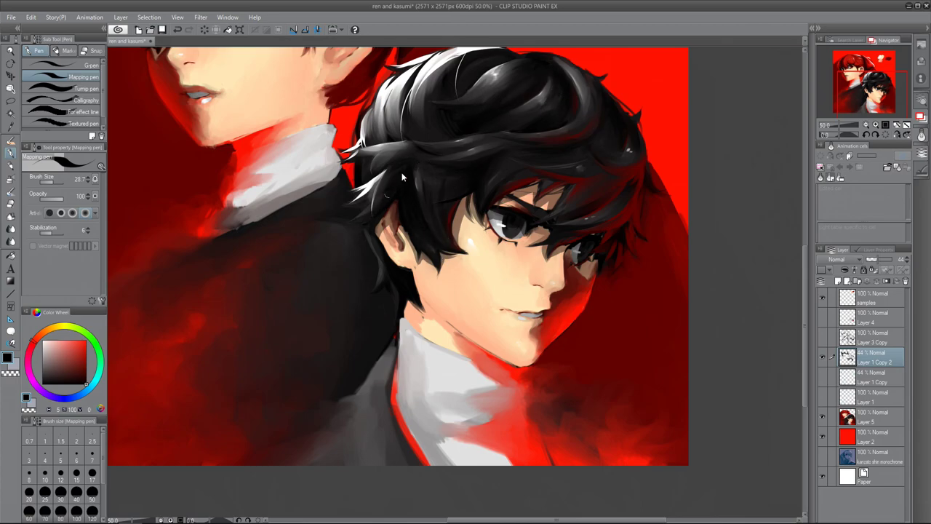
key(b)
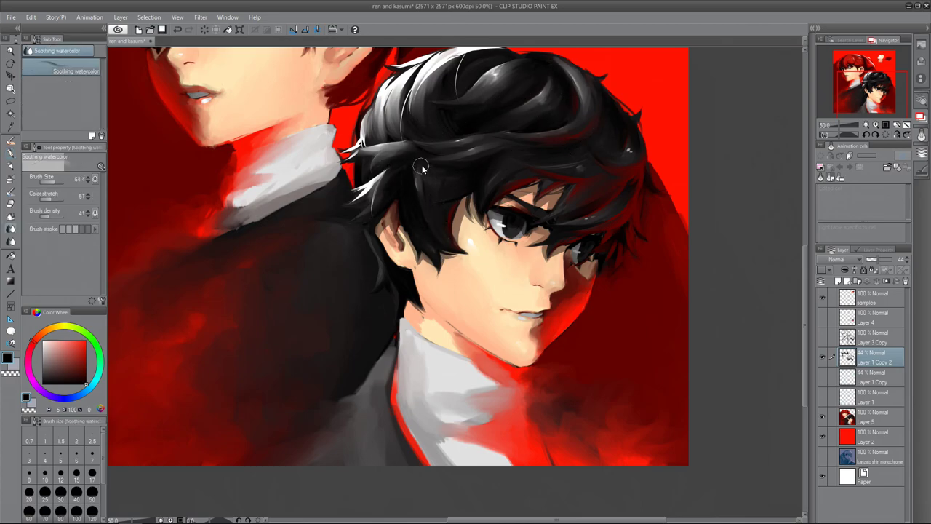
Show the glasses again, erase the frame where the fringe overlaps it, and sample a bright red for touch-ups
click(822, 317)
key(e)
ctrl+shift+click(568, 233)
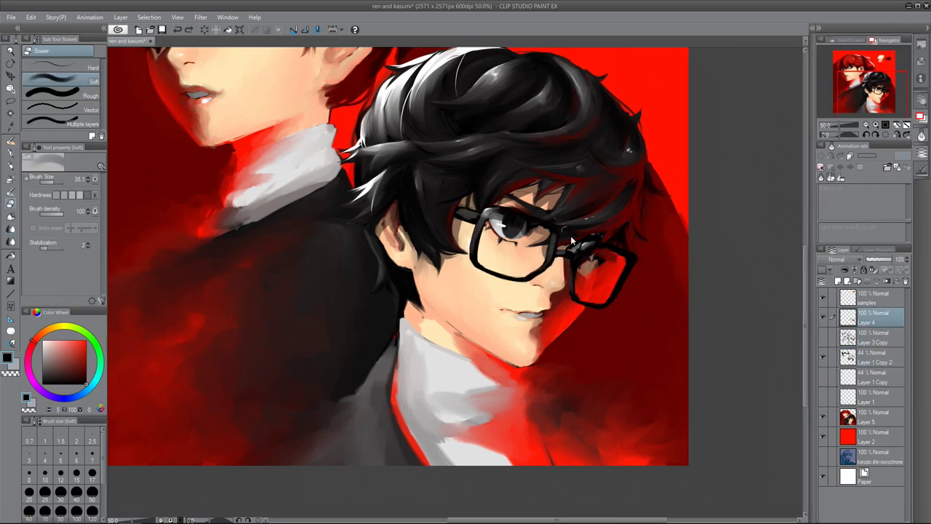
key(ctrl+minus)
key(ctrl+minus)
key(b)
alt+click(535, 295)
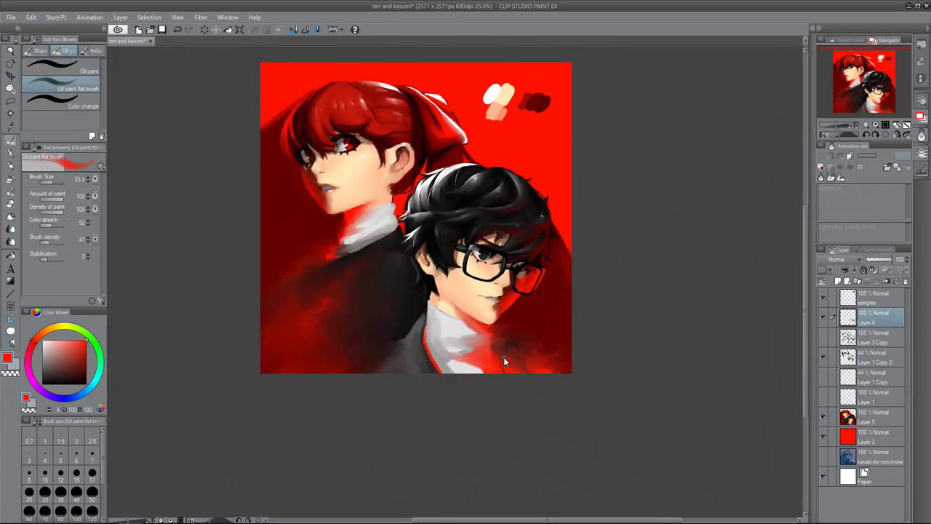
Add black shading to the girl's lips and eyes on Layer 1 Copy 2 and blend it
alt+click(491, 268)
ctrl+shift+click(491, 268)
key(p)
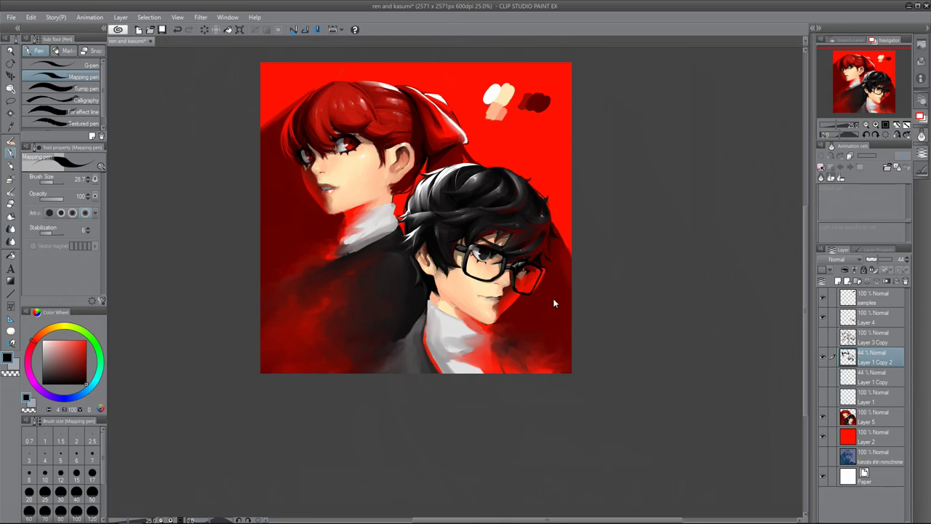
key(b)
Hide the colour samples and paint sampled bright red light beside the boy's far shoulder on Layer 5
ctrl+shift+click(430, 324)
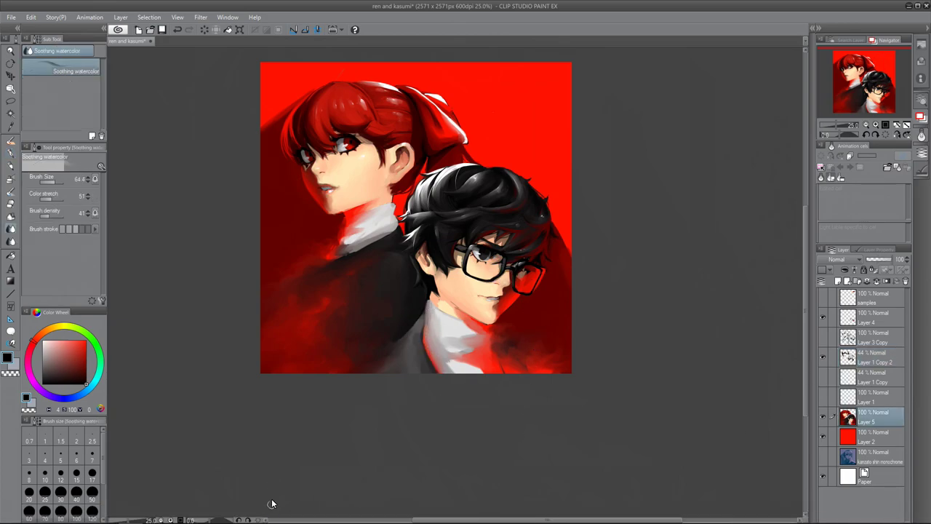
key(p)
alt+click(533, 371)
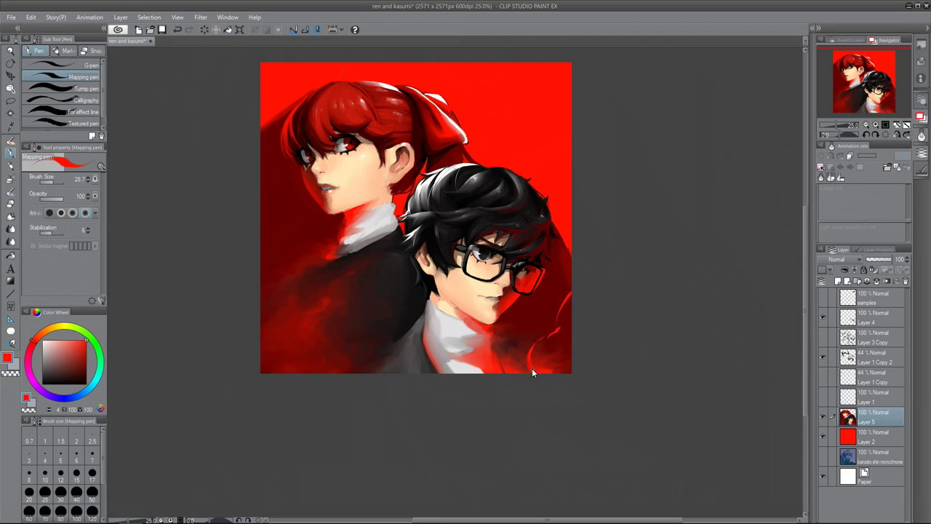
key(b)
key(p)
Paint bright red reflected light along the boy's fringe and far-side locks and blend it
key(b)
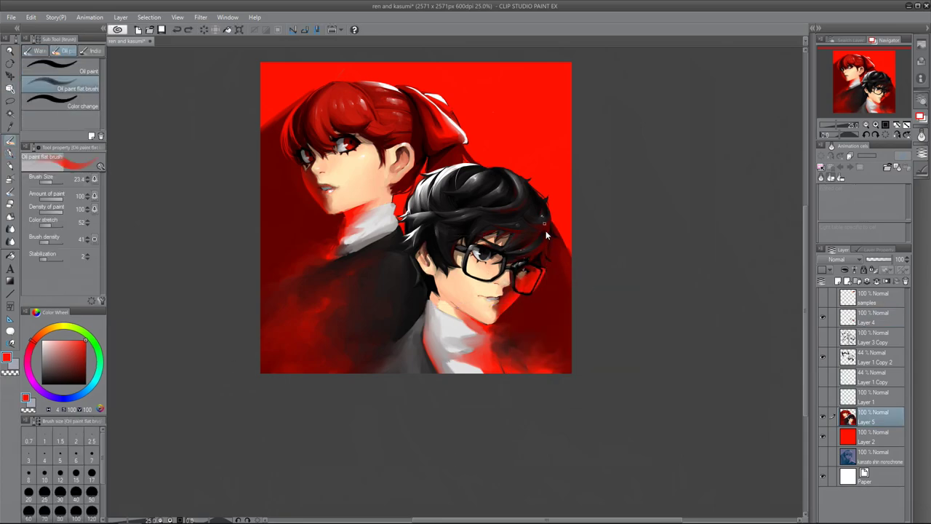
key(b)
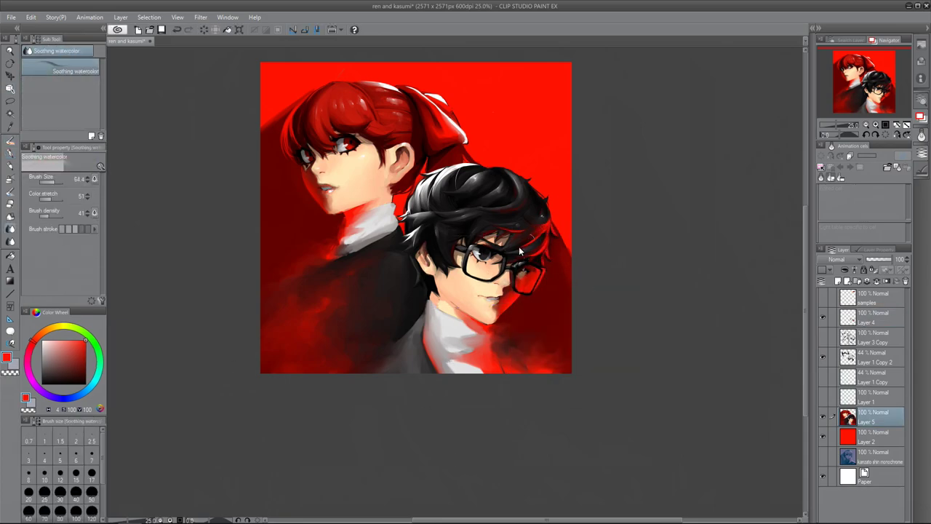
key(b)
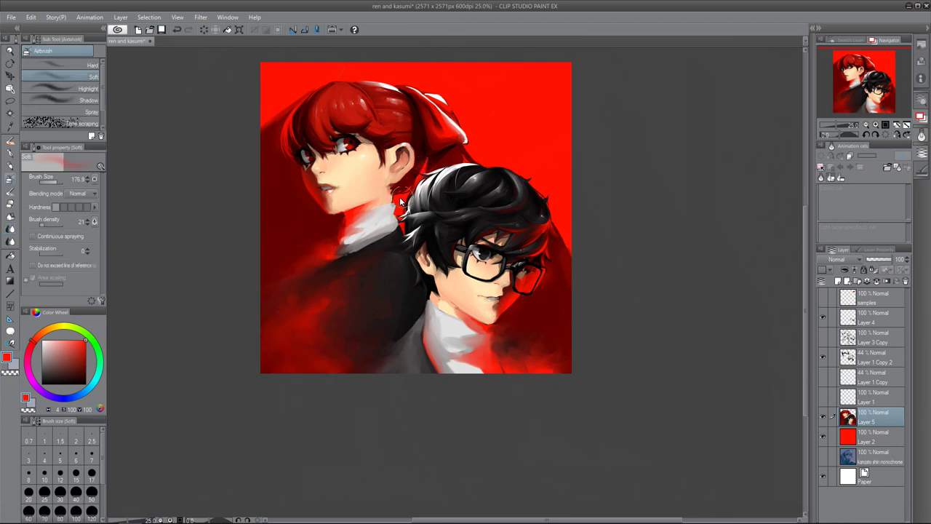
Enlarge the soft Airbrush to 2000 and glaze blue over the dark red areas at the painting's outer edges
key(bracketright)
key(bracketright)
key(bracketright)
key(bracketright)
key(bracketright)
key(bracketright)
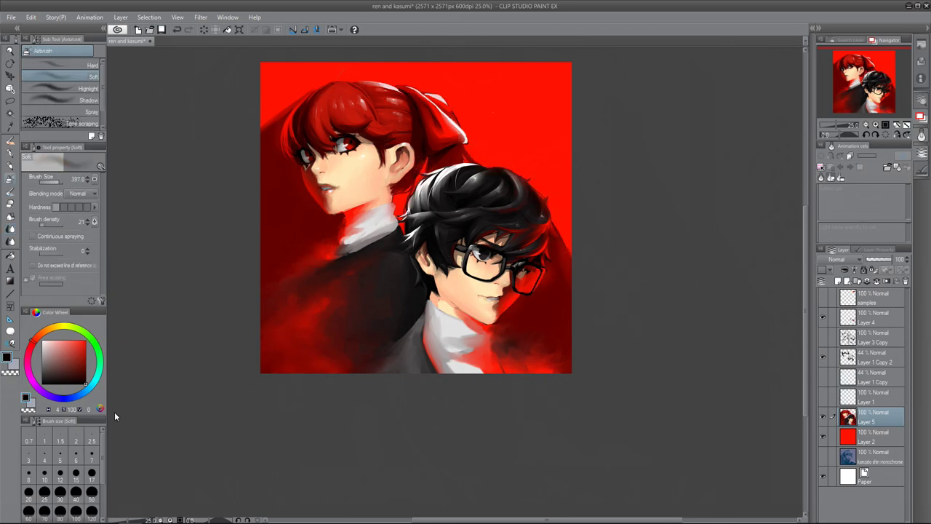
key(x)
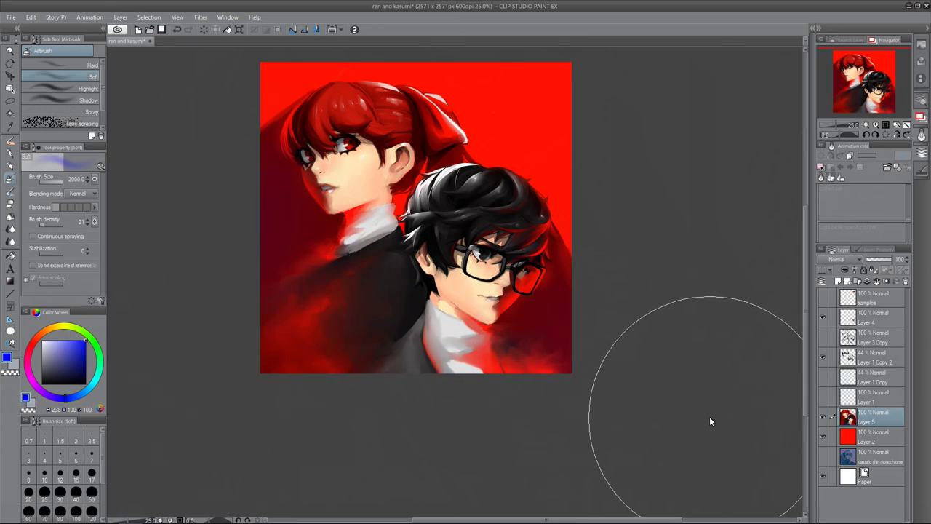